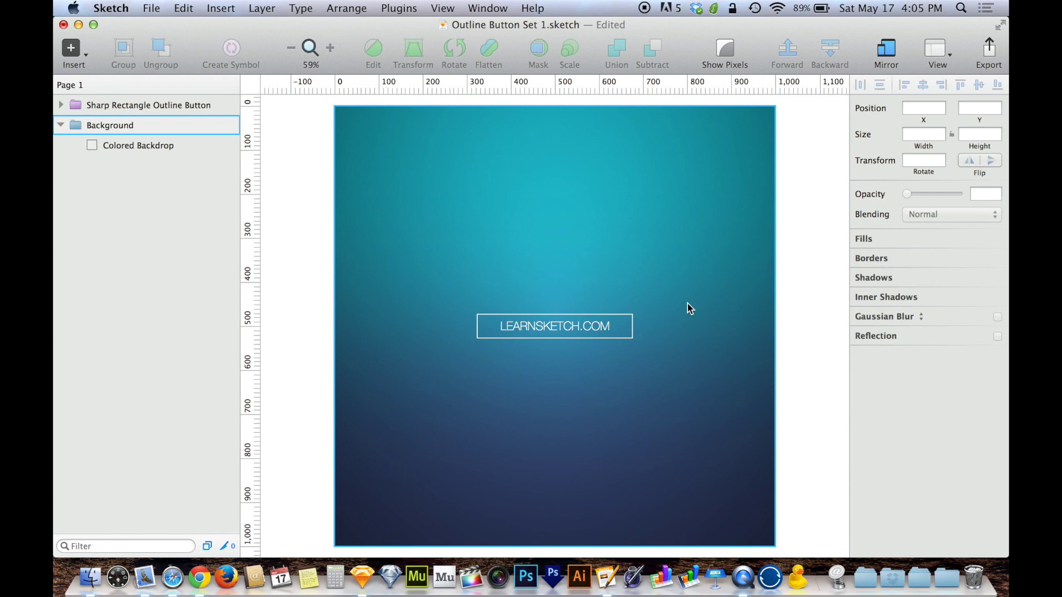
# Zoom the canvas out to 2% so the gradient artwork becomes tiny.
pyautogui.click(291, 48)
pyautogui.click(291, 49)
pyautogui.click(290, 48)
pyautogui.click(290, 49)
pyautogui.click(291, 49)
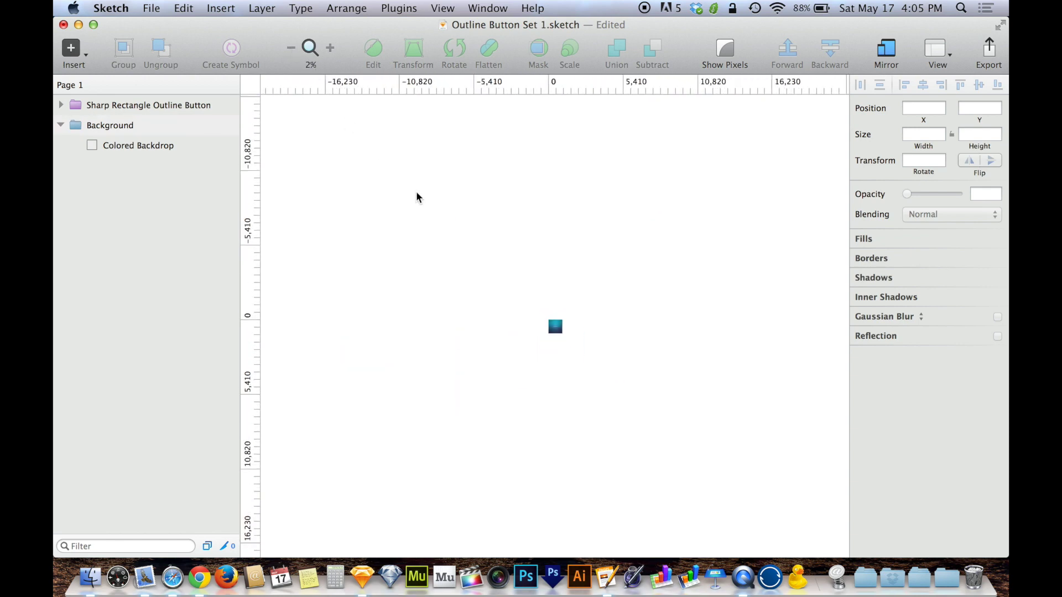
# Roam the empty infinite canvas, then zoom back to fit the gradient artwork.
pyautogui.hscroll(20, 551, 299)
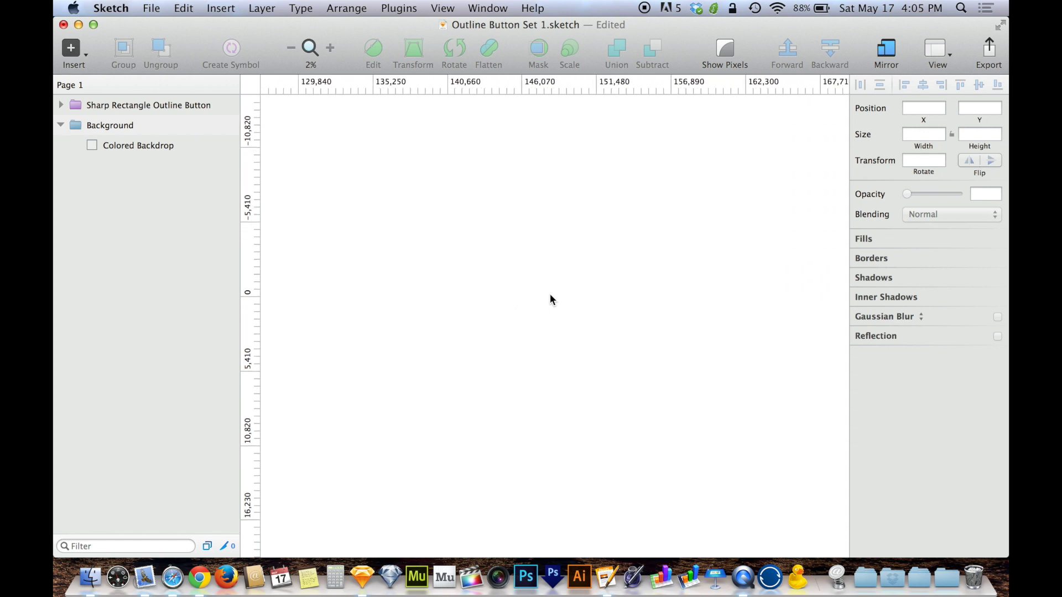
pyautogui.hscroll(12, 550, 296)
pyautogui.scroll(-4, 550, 296)
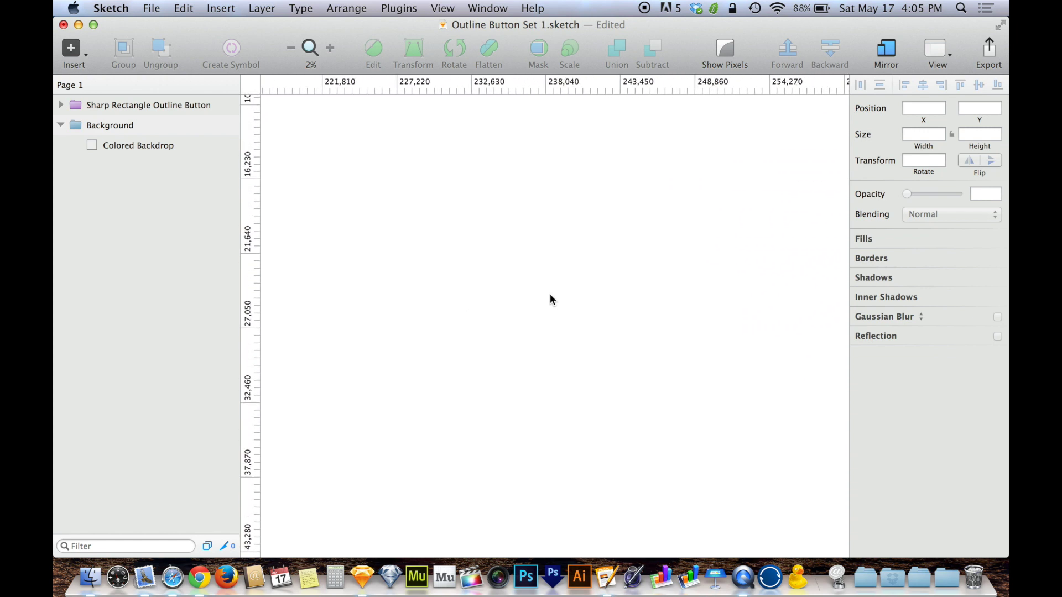
pyautogui.scroll(2, 549, 294)
pyautogui.hscroll(-7, 549, 294)
pyautogui.hscroll(8, 549, 293)
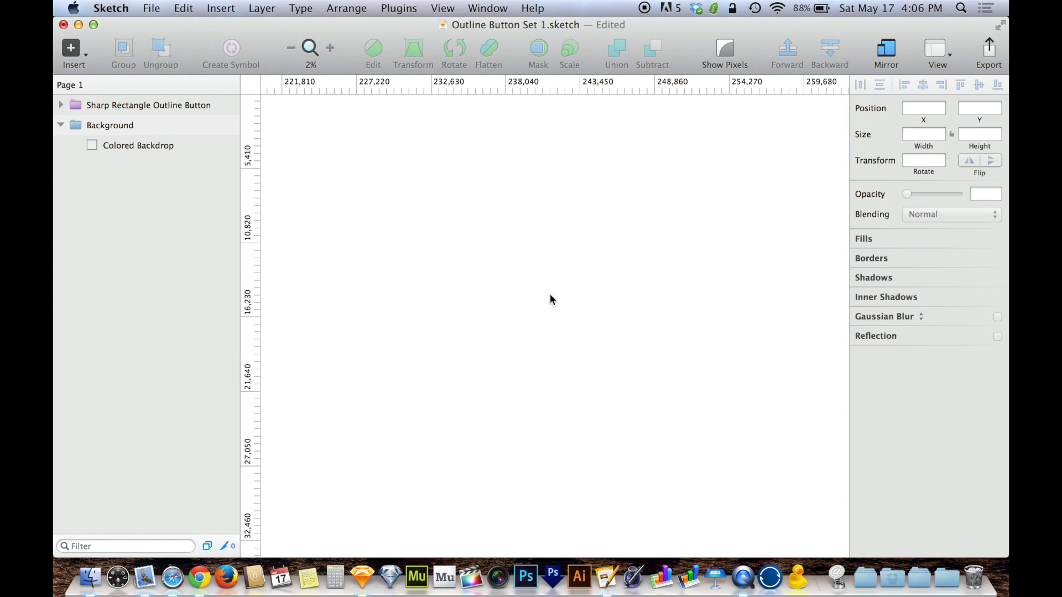
pyautogui.press('super+1')
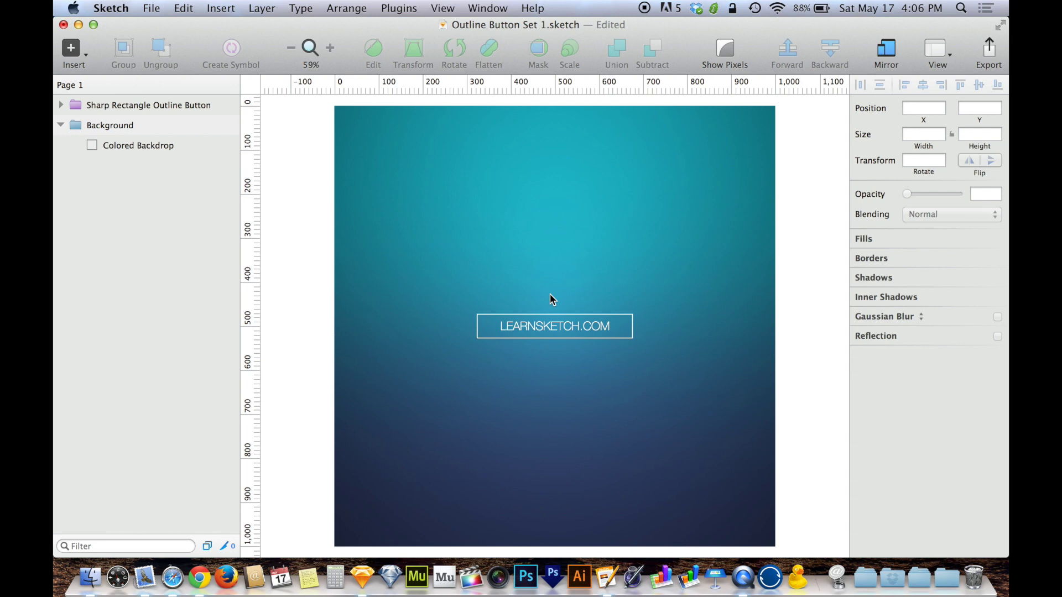
# Drag the Colored Backdrop rectangle's top-left corner outward, resizing it to 1031 × 1007.
pyautogui.click(415, 264)
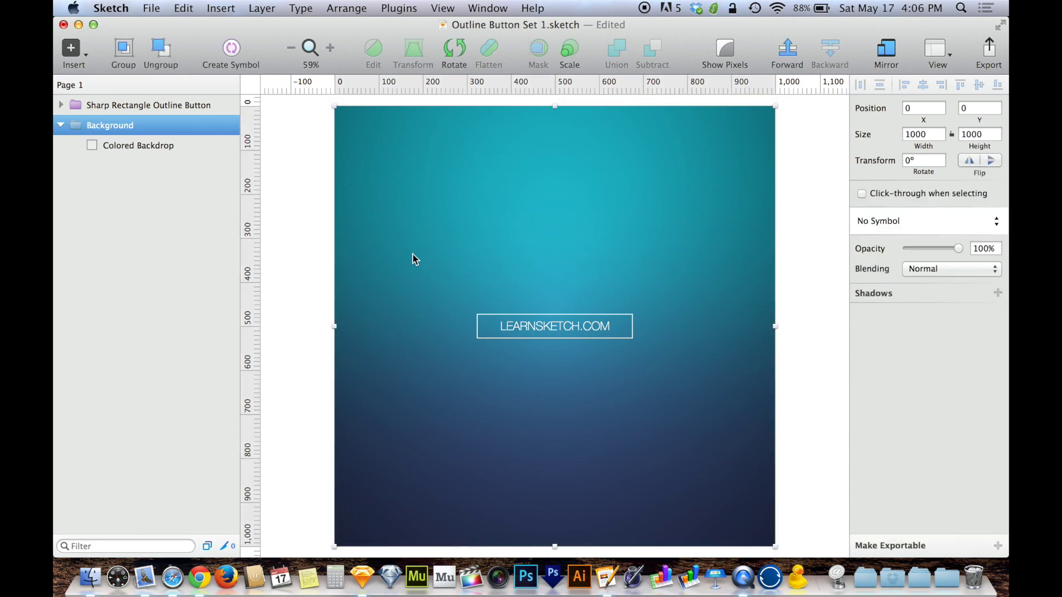
pyautogui.click(115, 106)
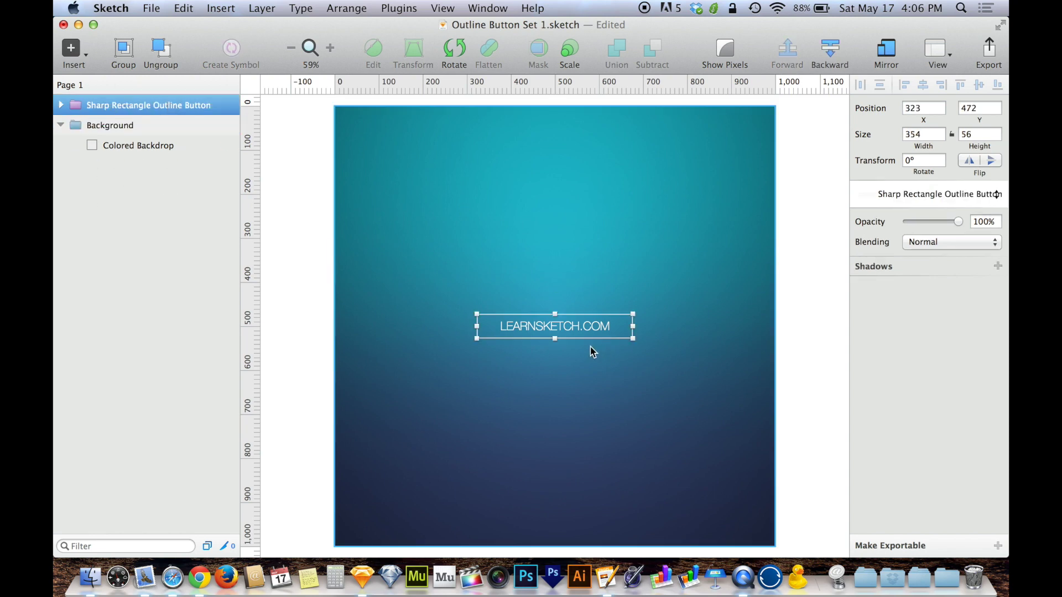
pyautogui.click(142, 130)
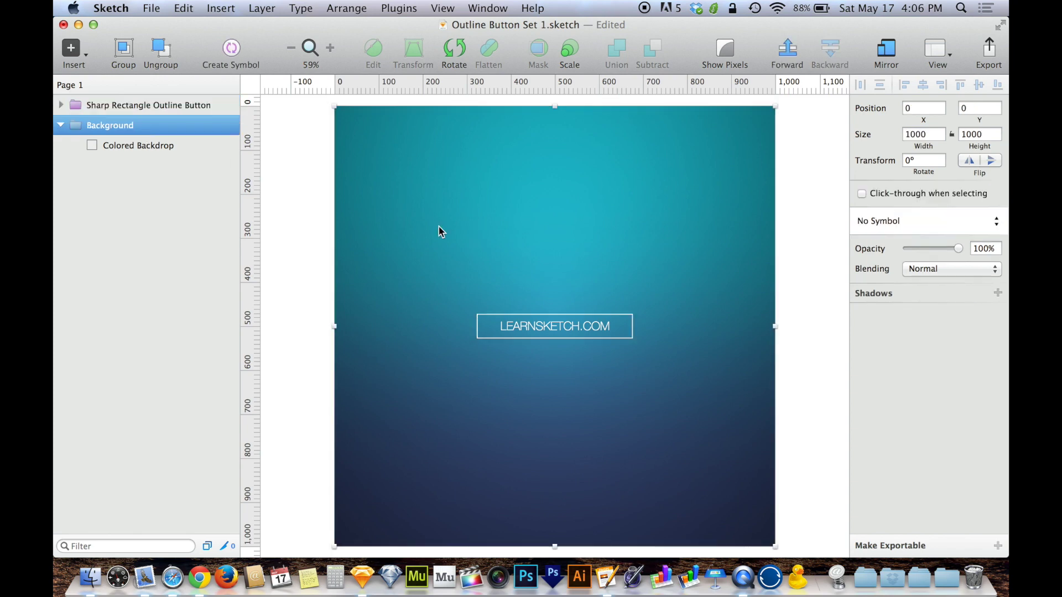
pyautogui.click(177, 147)
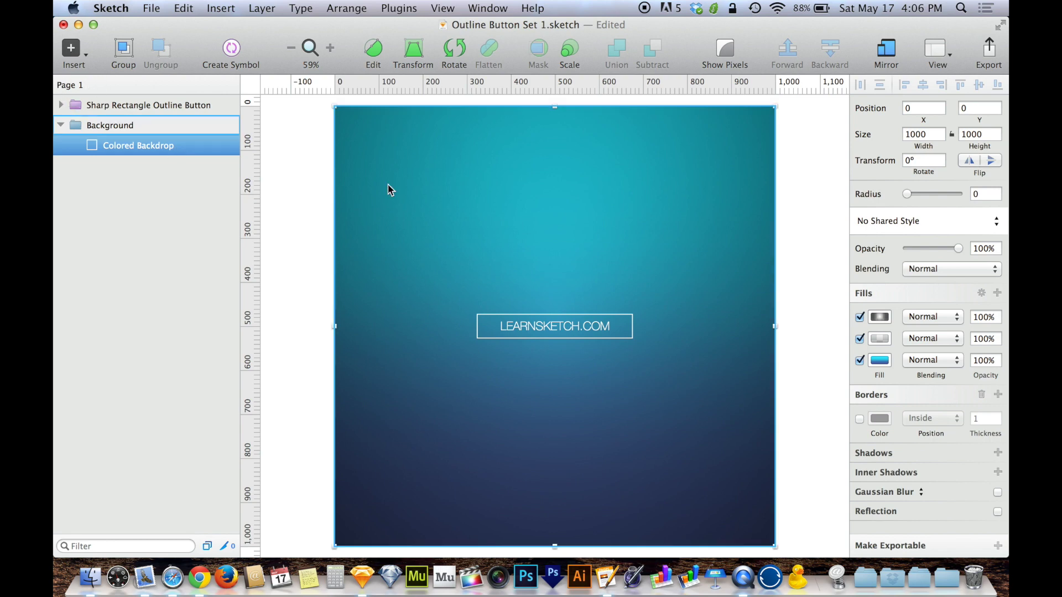
pyautogui.scroll(1, 388, 185)
pyautogui.moveTo(336, 109); pyautogui.dragTo(339, 140)
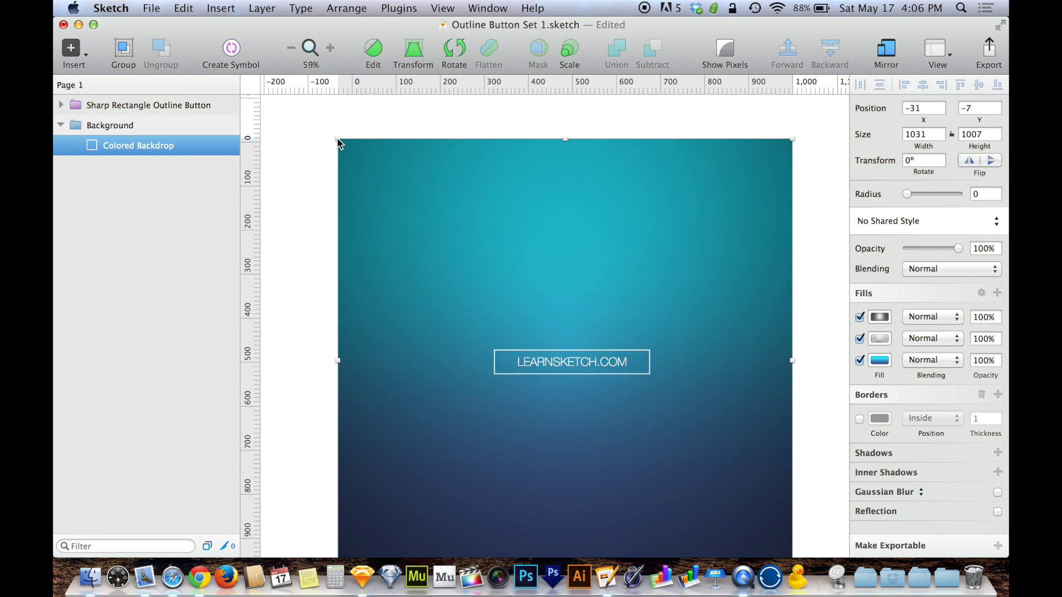
# Draw a blank 1000 × 992 Artboard 1 at x 1110, right of the gradient design.
pyautogui.click(73, 49)
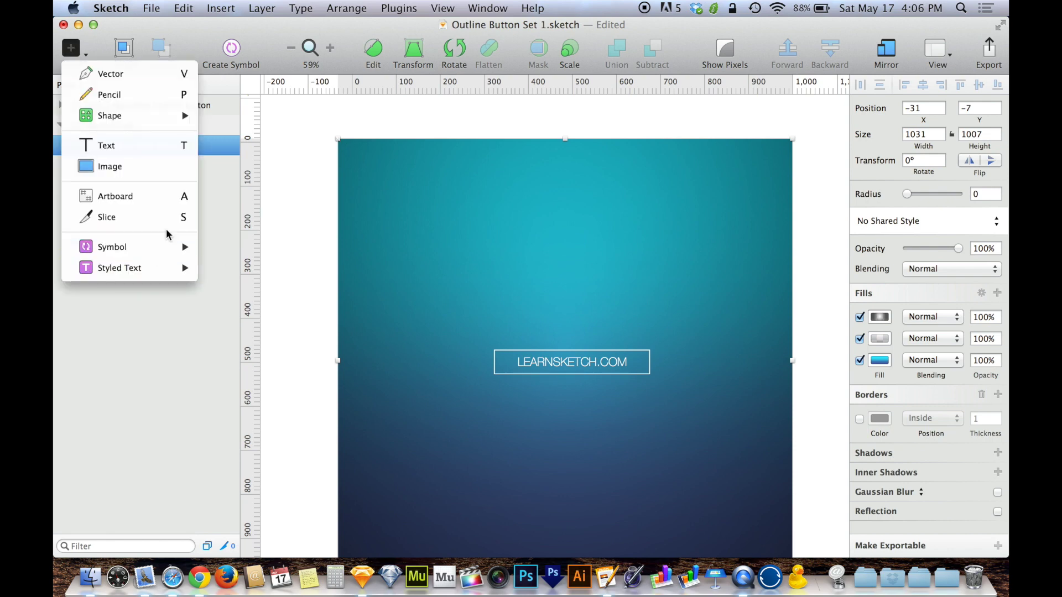
pyautogui.click(166, 200)
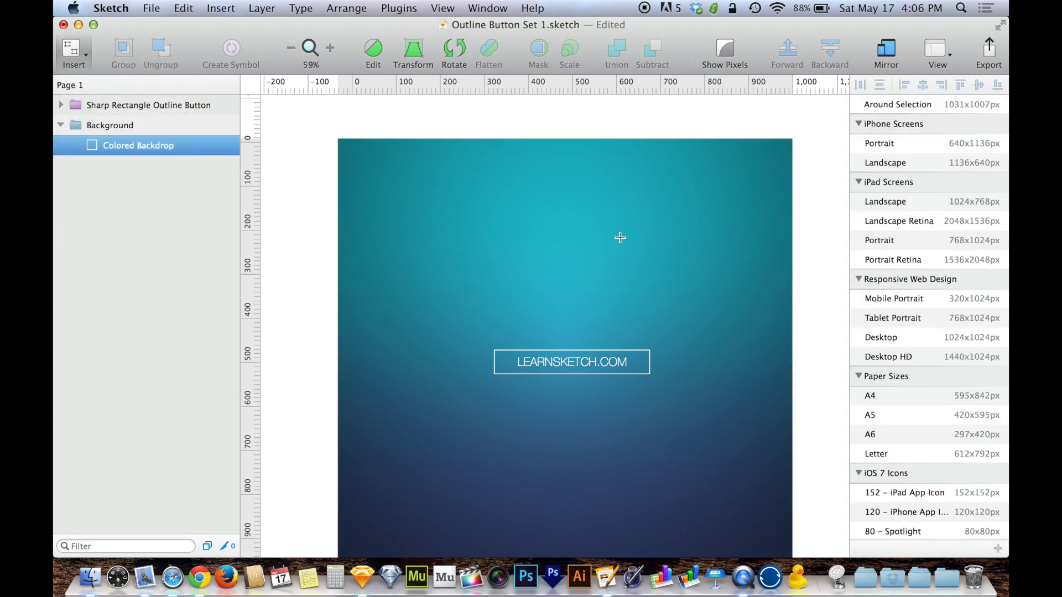
pyautogui.press('super+minus')
pyautogui.hscroll(5, 620, 237)
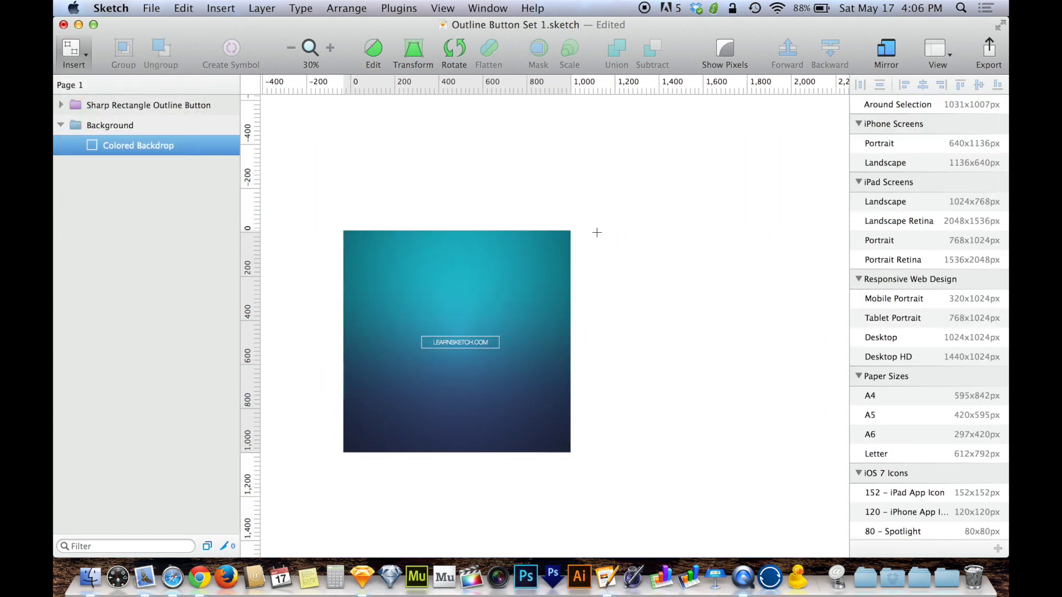
pyautogui.moveTo(597, 233); pyautogui.dragTo(815, 450)
pyautogui.hscroll(2, 814, 450)
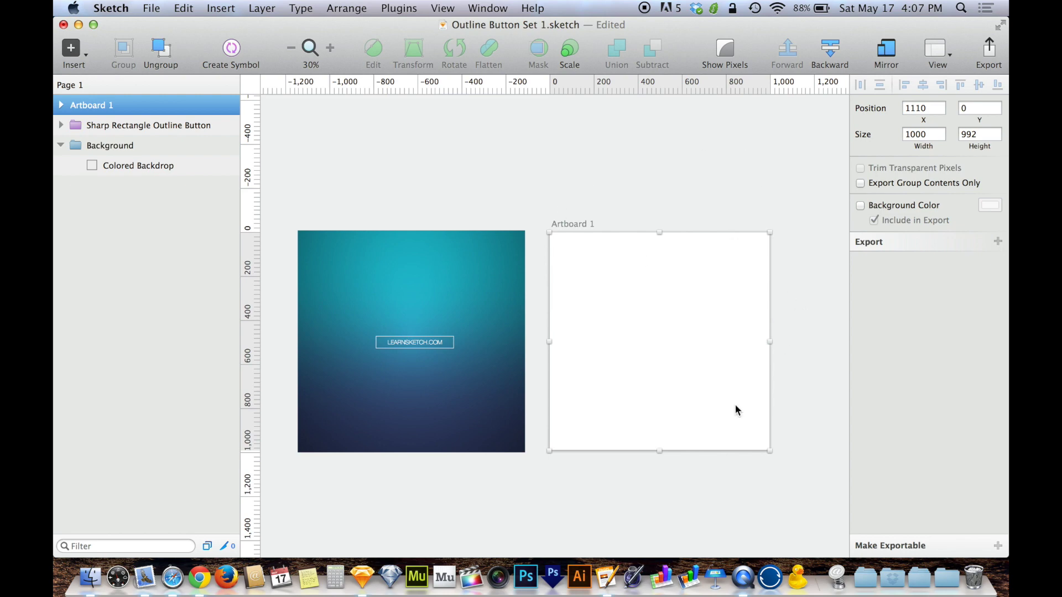
# Duplicate Artboard 1 into blank Artboards 2–5, spaced 1100 apart up to x 5510.
pyautogui.hscroll(1, 793, 307)
pyautogui.hscroll(4, 793, 307)
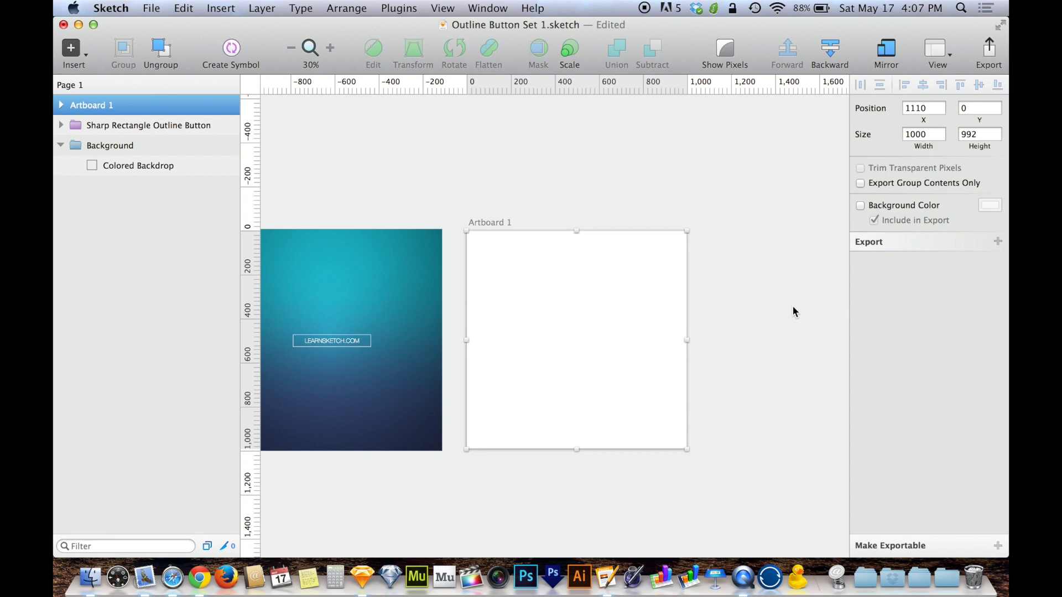
pyautogui.press('super+d')
pyautogui.press('super+d')
pyautogui.press('super+d')
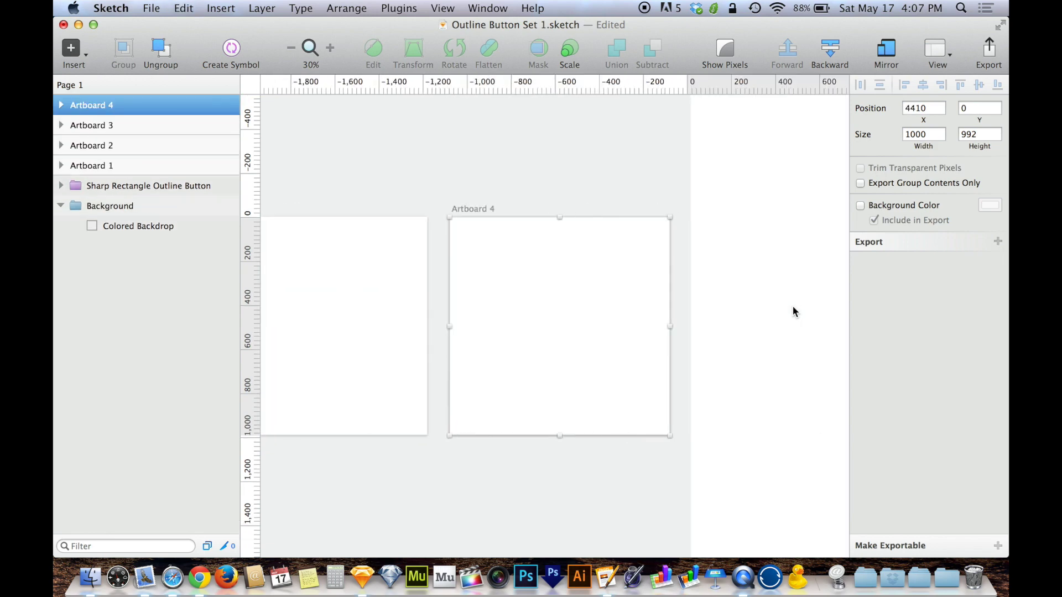
pyautogui.press('super+d')
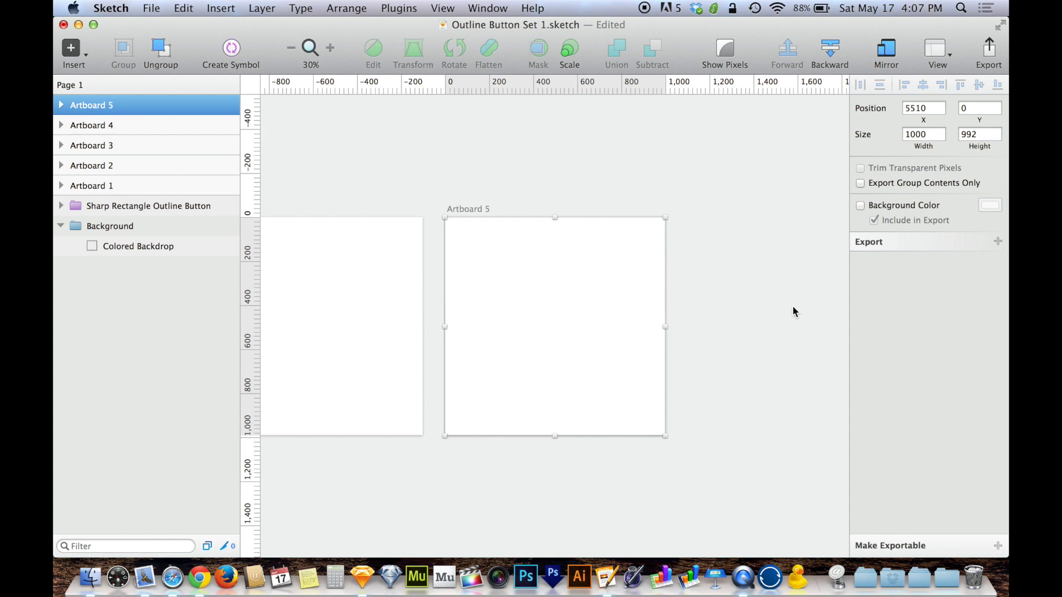
pyautogui.hscroll(-10, 792, 308)
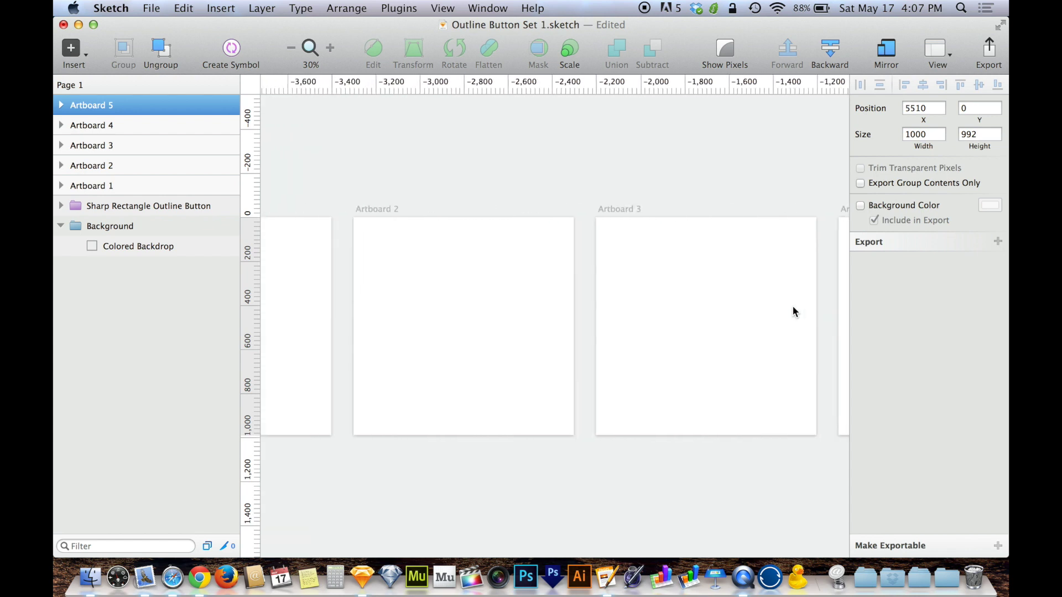
pyautogui.hscroll(12, 792, 307)
# Select Artboards 2, 3 and back to Artboard 1, scrolling toward the gradient backdrop.
pyautogui.click(792, 306)
pyautogui.click(541, 301)
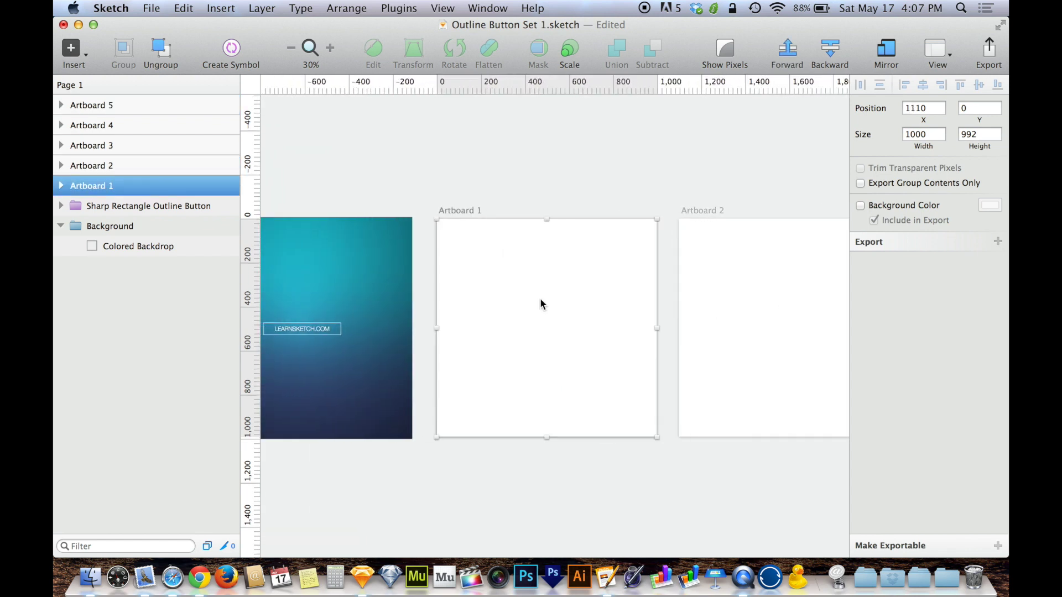
pyautogui.click(718, 290)
pyautogui.hscroll(5, 718, 291)
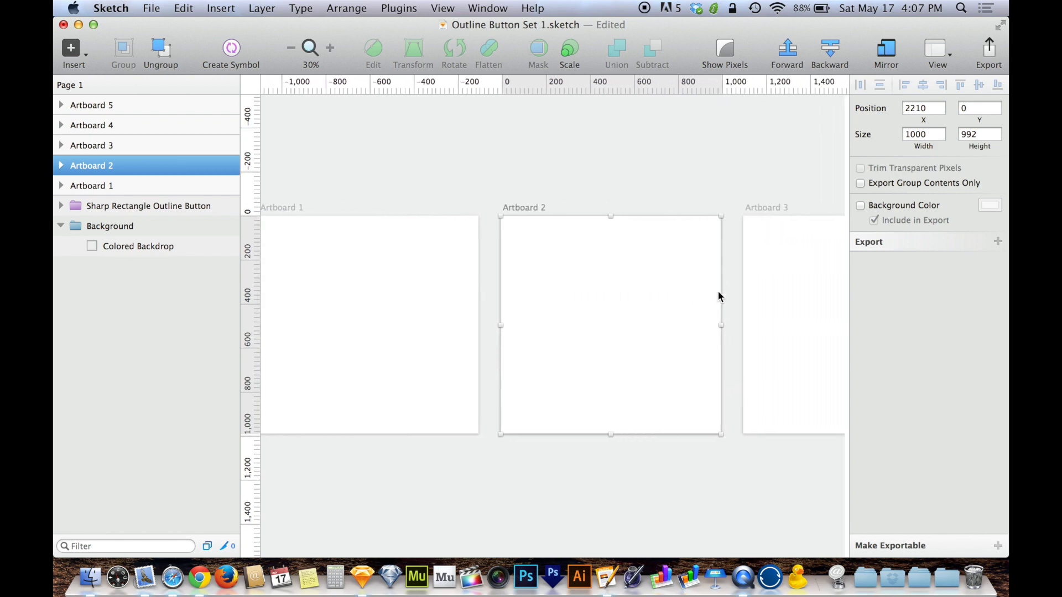
pyautogui.hscroll(1, 717, 291)
pyautogui.click(758, 295)
pyautogui.click(598, 295)
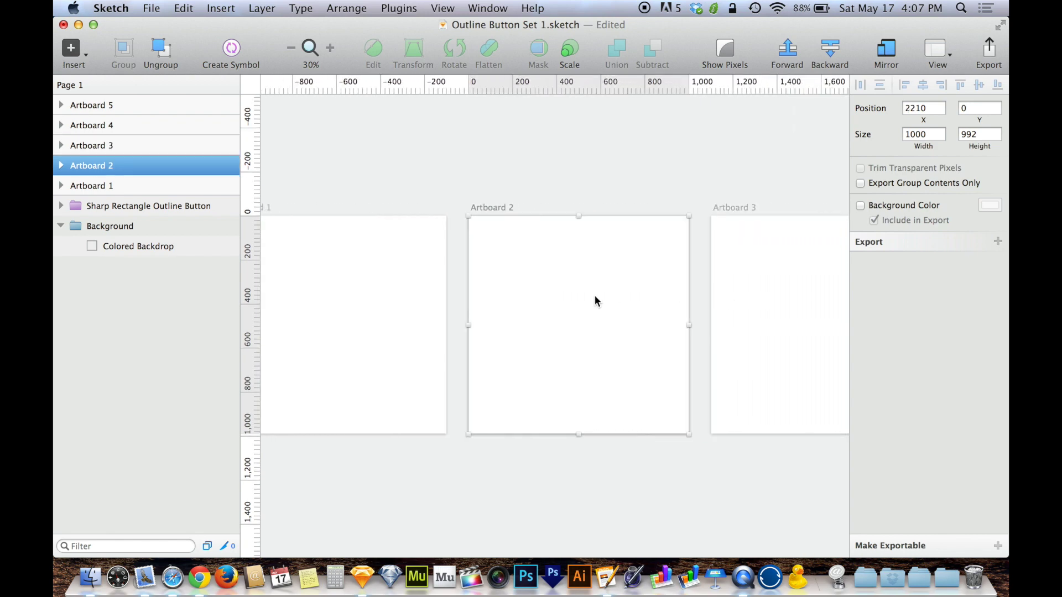
pyautogui.click(399, 300)
pyautogui.hscroll(-10, 399, 297)
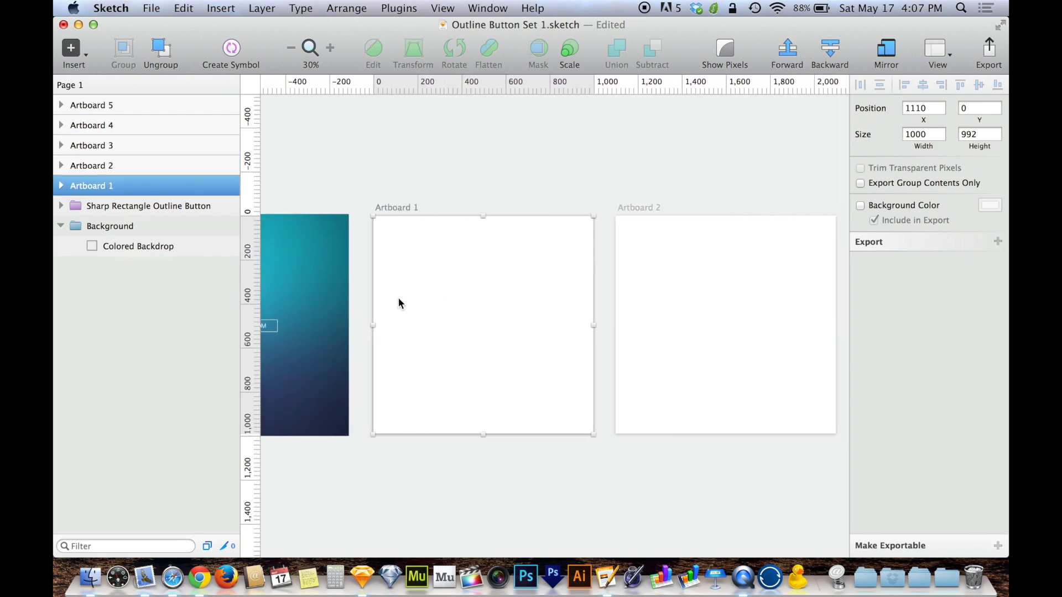
# Move the Background group and Sharp Rectangle Outline Button into Artboard 1, placing the button on the backdrop.
pyautogui.click(398, 303)
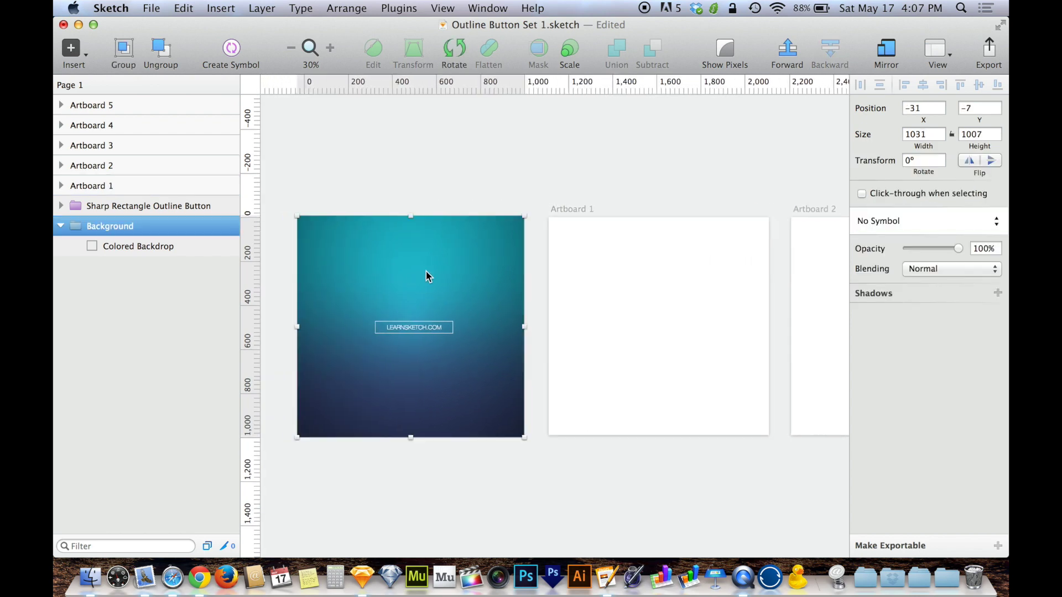
pyautogui.moveTo(524, 215); pyautogui.dragTo(696, 286)
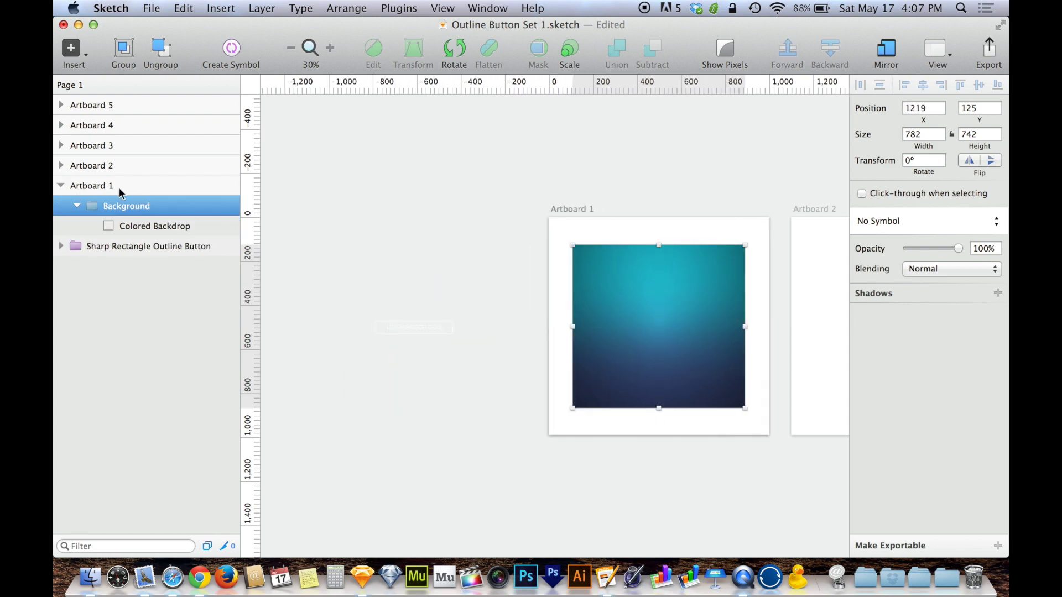
pyautogui.click(60, 187)
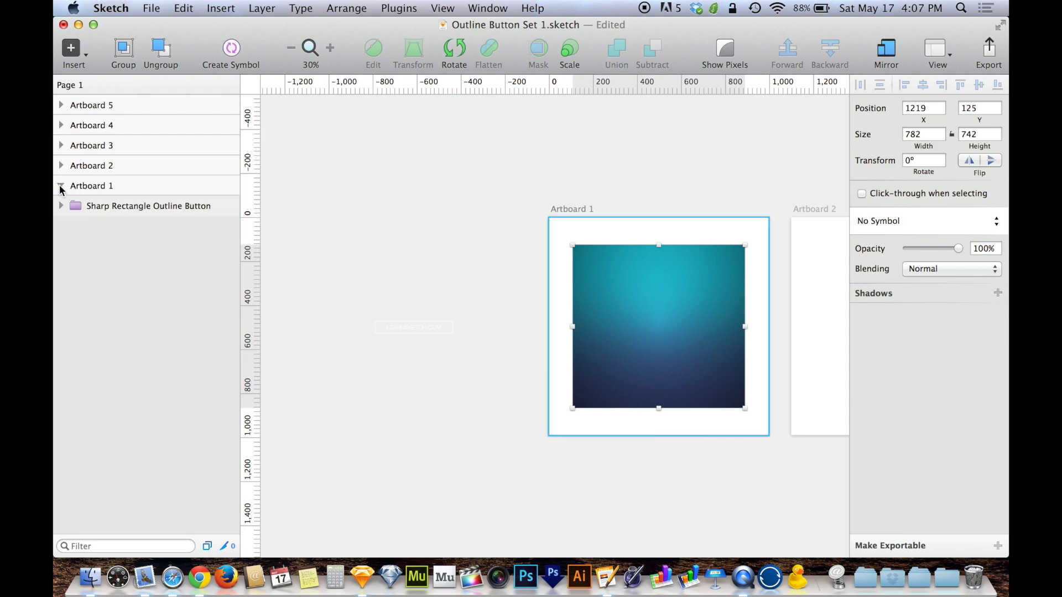
pyautogui.click(60, 186)
pyautogui.click(60, 186)
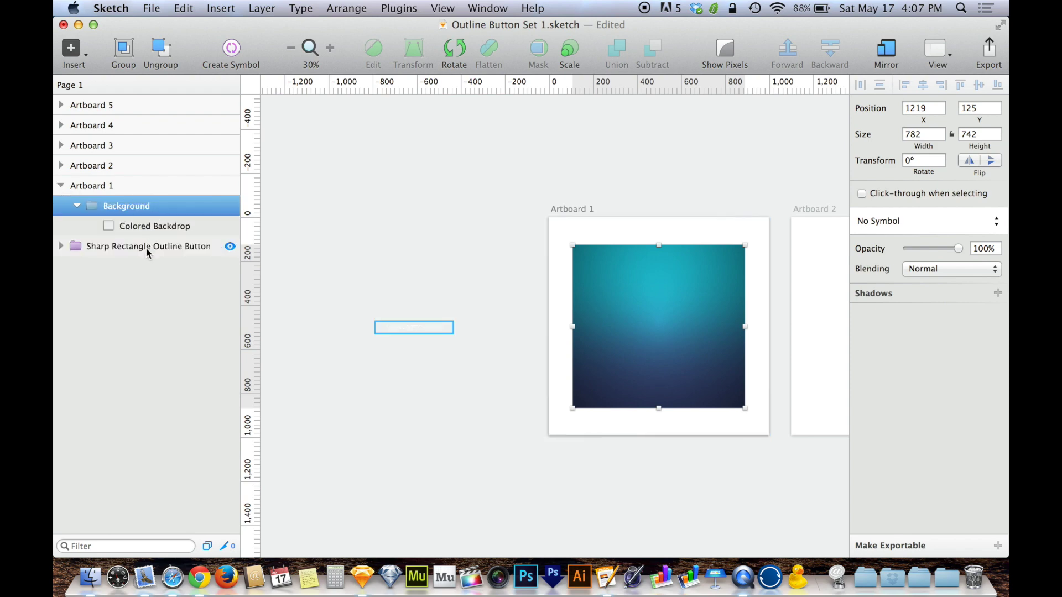
pyautogui.moveTo(145, 247); pyautogui.dragTo(130, 184)
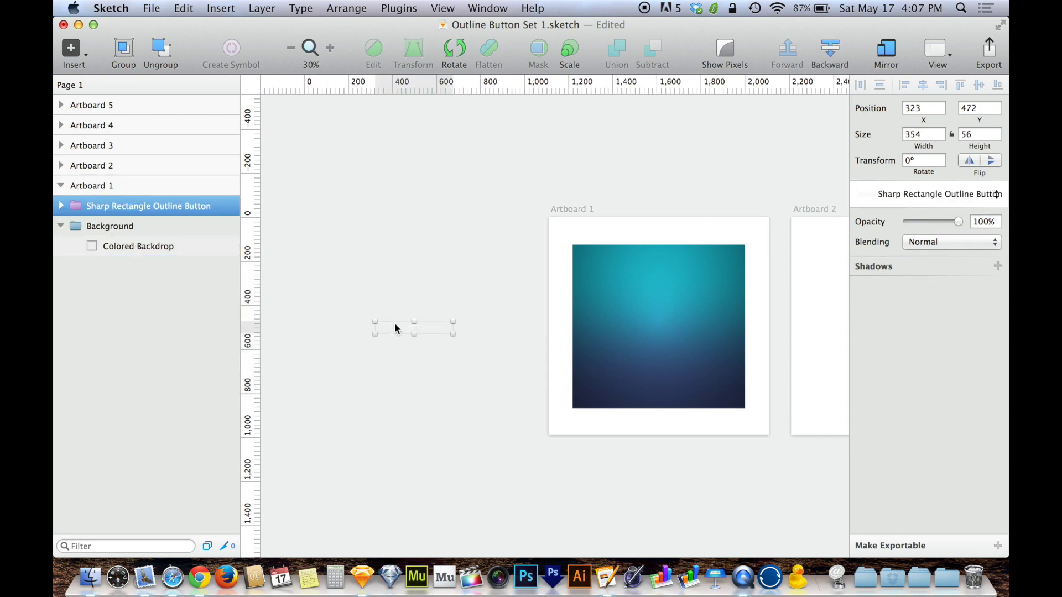
pyautogui.moveTo(395, 328); pyautogui.dragTo(640, 318)
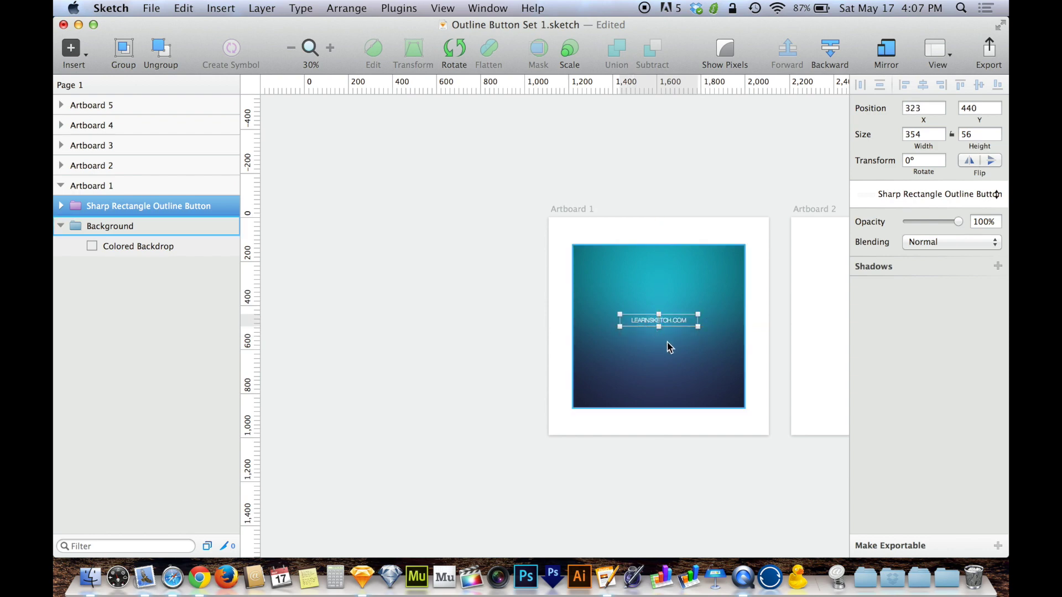
# Align the Background to 0,0 and stretch it to fill Artboard 1 at 1000 × 992.
pyautogui.hscroll(5, 668, 346)
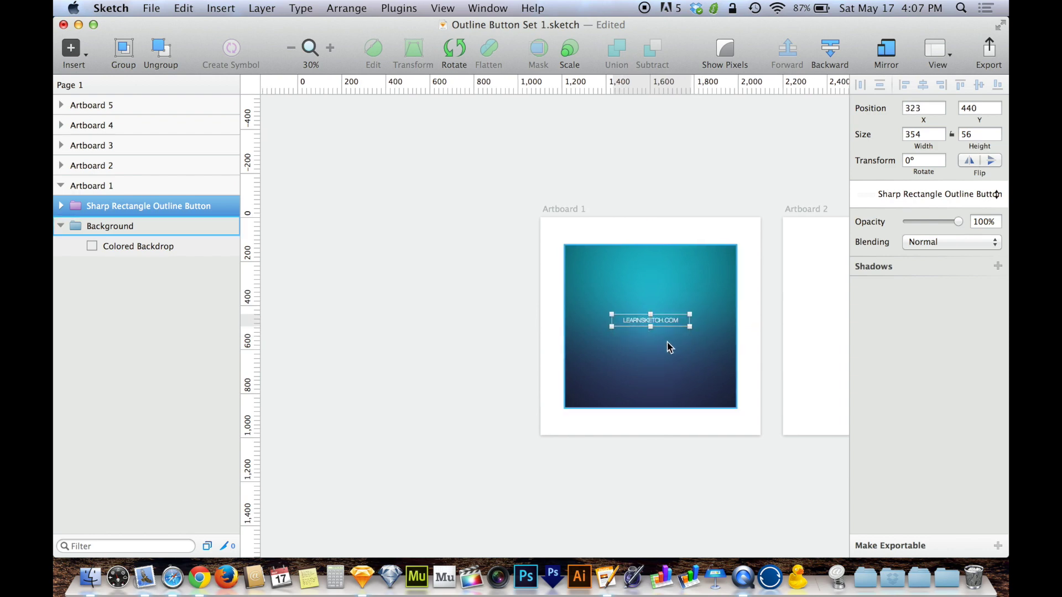
pyautogui.click(630, 300)
pyautogui.moveTo(487, 245); pyautogui.dragTo(465, 223)
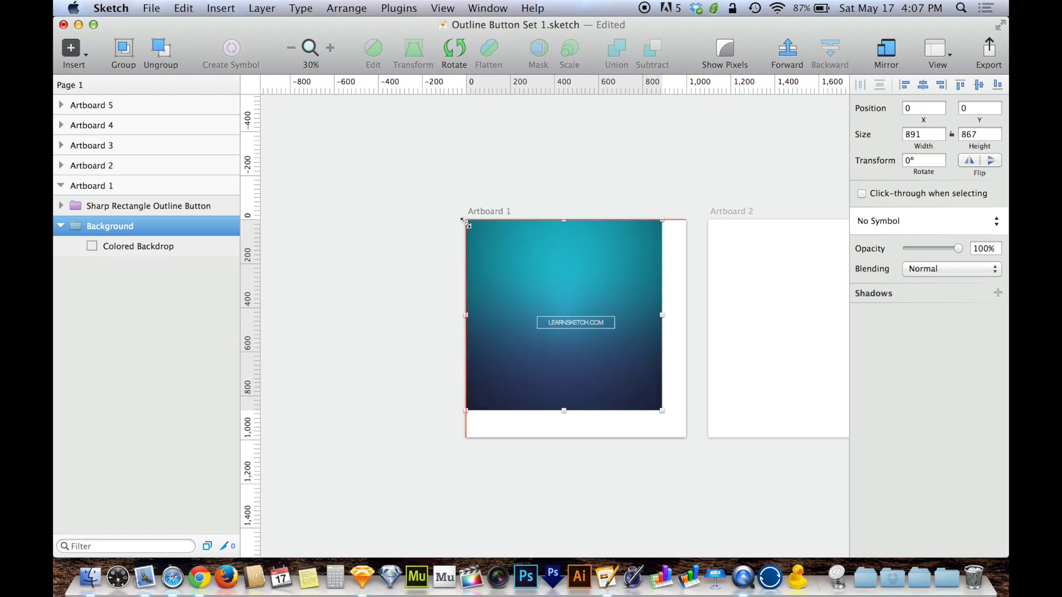
pyautogui.moveTo(662, 410); pyautogui.dragTo(687, 437)
pyautogui.click(716, 416)
pyautogui.hscroll(3, 716, 416)
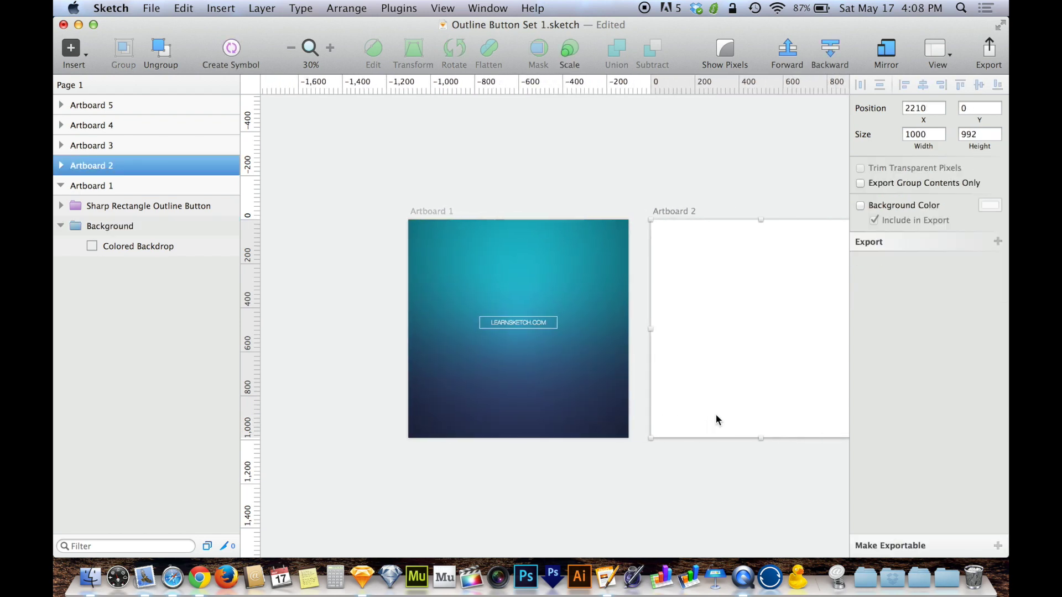
pyautogui.hscroll(3, 715, 420)
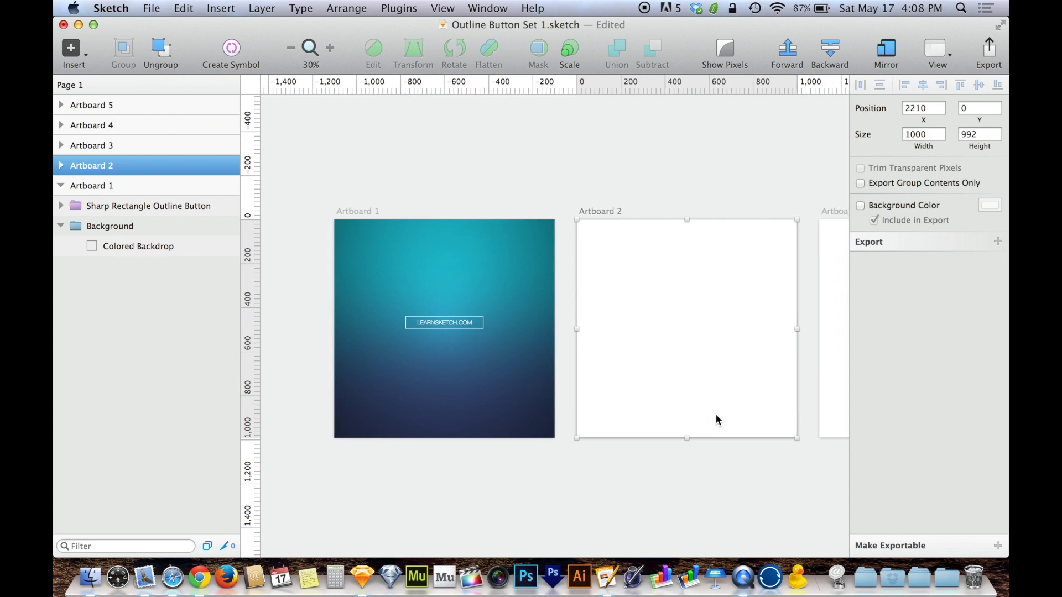
pyautogui.hscroll(2, 716, 415)
# Switch to the Artboard tool from the Insert menu.
pyautogui.hscroll(-3, 716, 416)
pyautogui.scroll(-4, 716, 415)
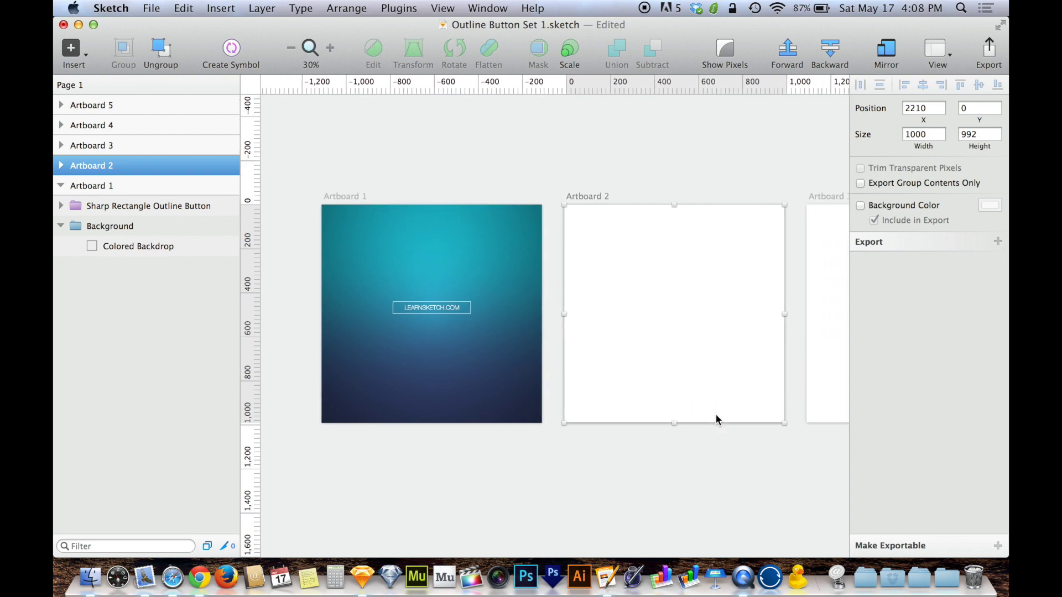
pyautogui.scroll(-5, 716, 416)
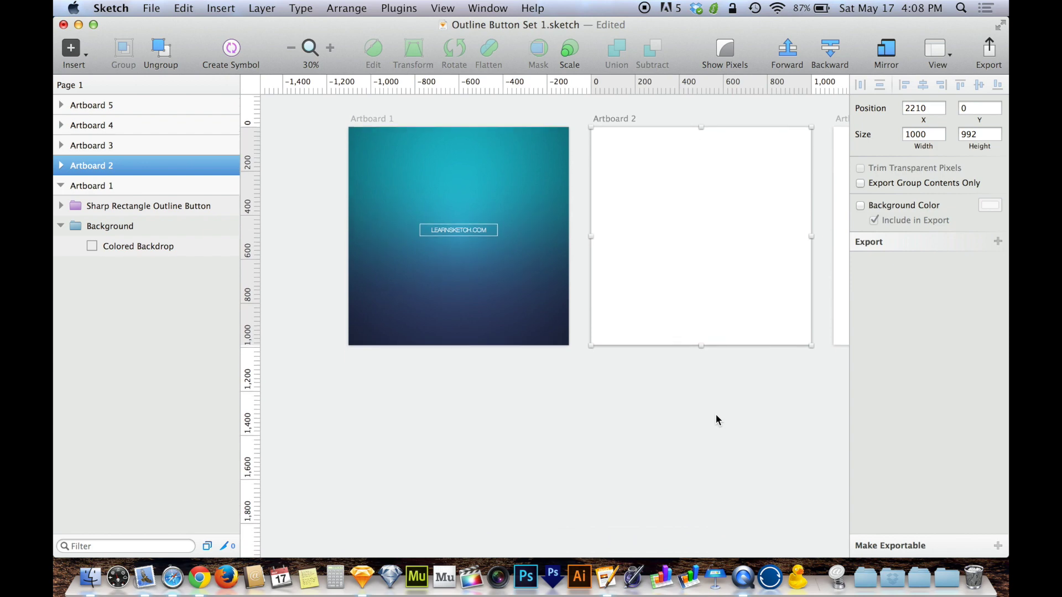
pyautogui.click(75, 54)
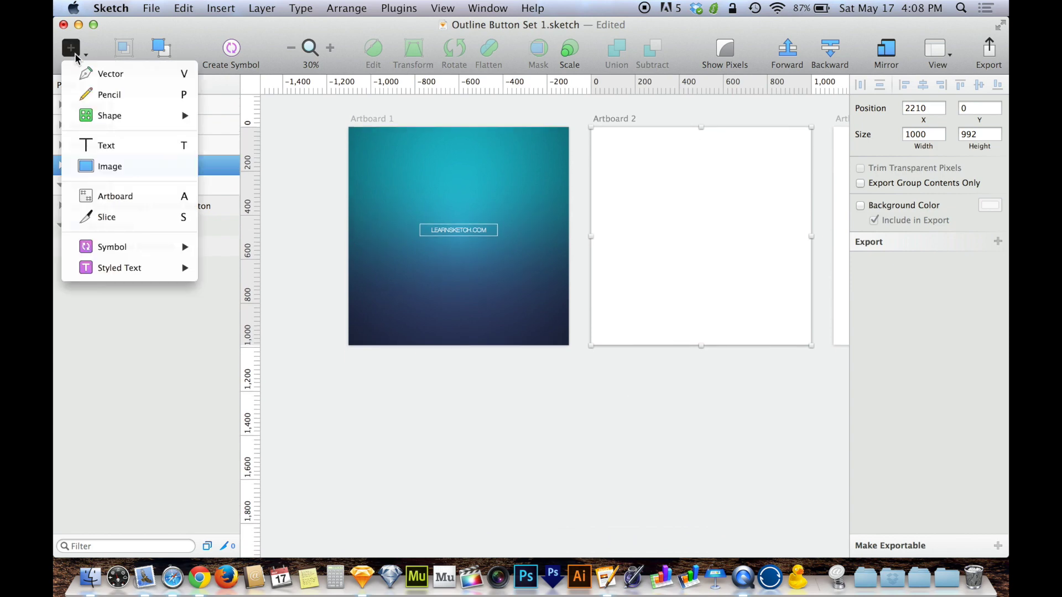
pyautogui.click(115, 196)
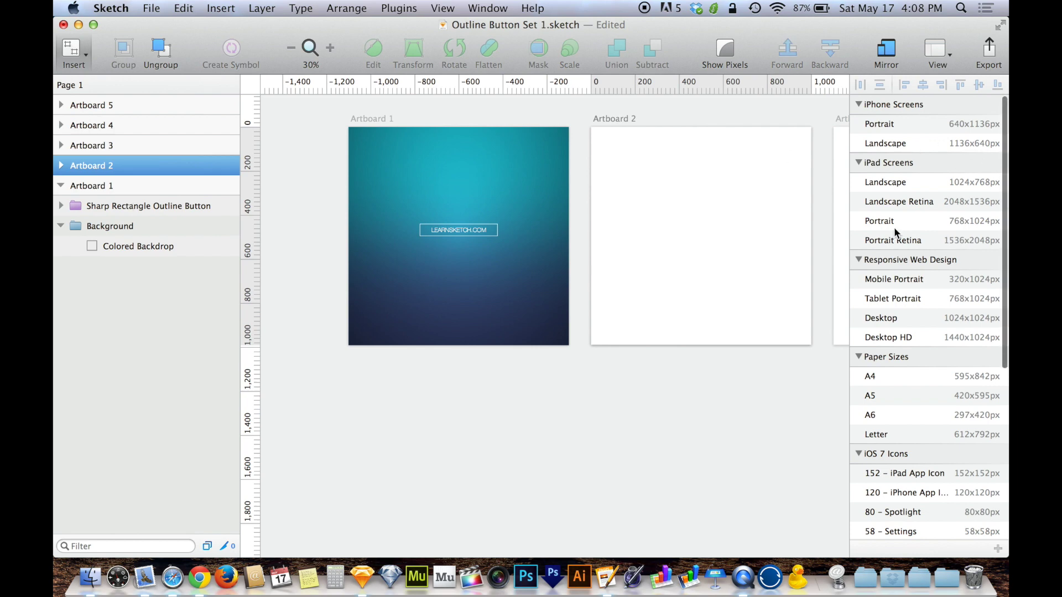
# Scroll the Inspector's artboard presets down to the Custom 1920 × 1080 entry.
pyautogui.scroll(-10, 947, 203)
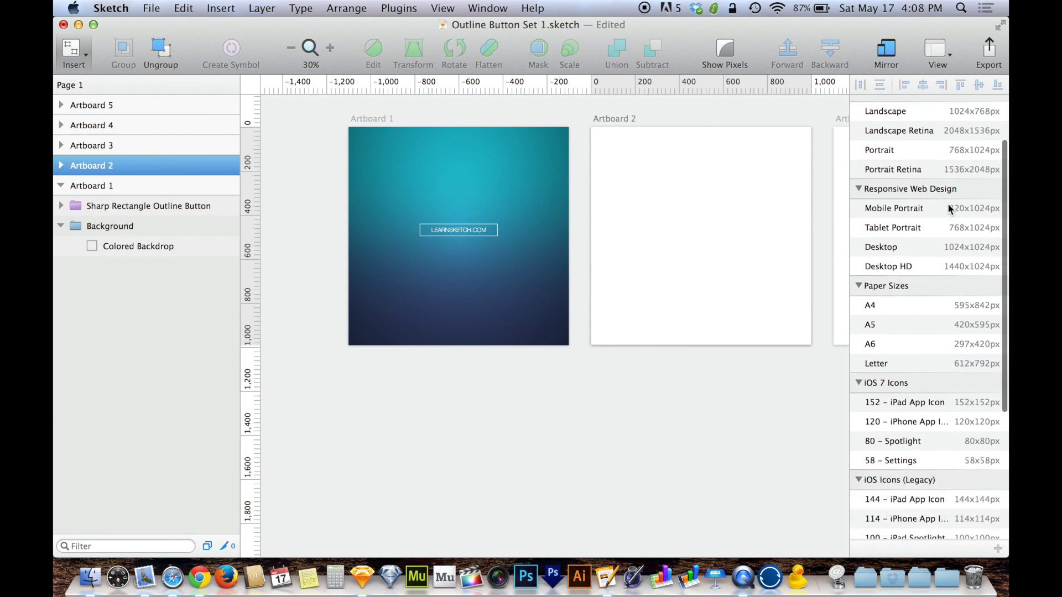
pyautogui.scroll(8, 947, 204)
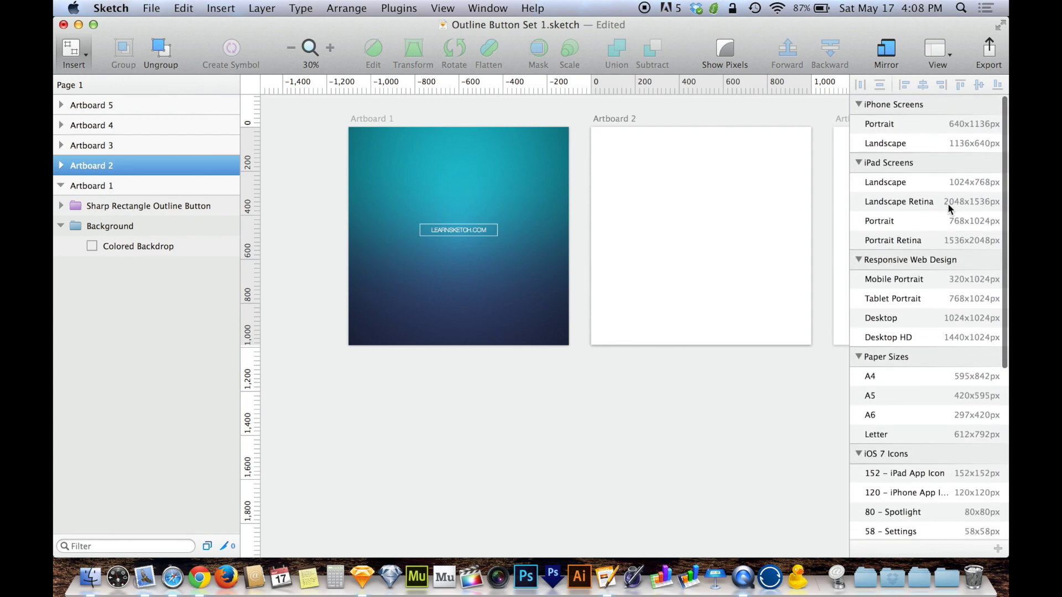
pyautogui.scroll(-1, 947, 203)
pyautogui.scroll(-2, 725, 352)
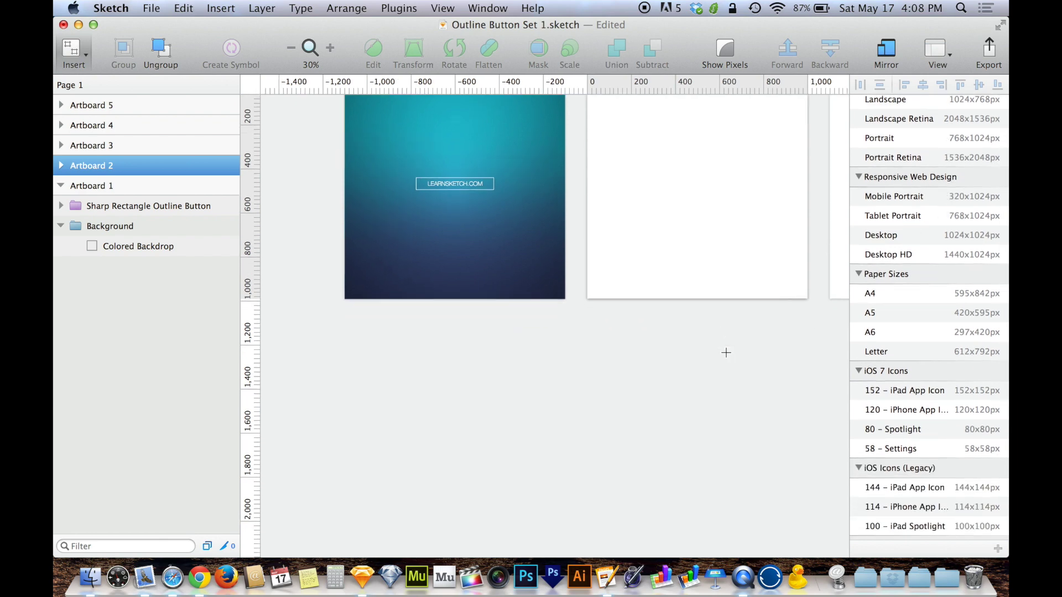
pyautogui.scroll(-7, 965, 337)
pyautogui.scroll(7, 965, 337)
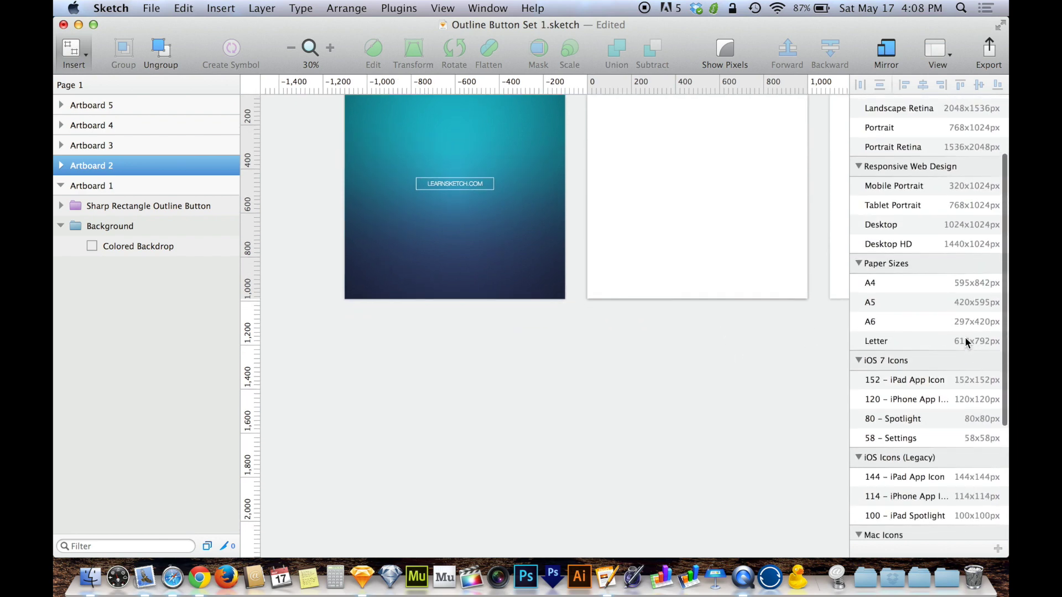
pyautogui.scroll(4, 952, 276)
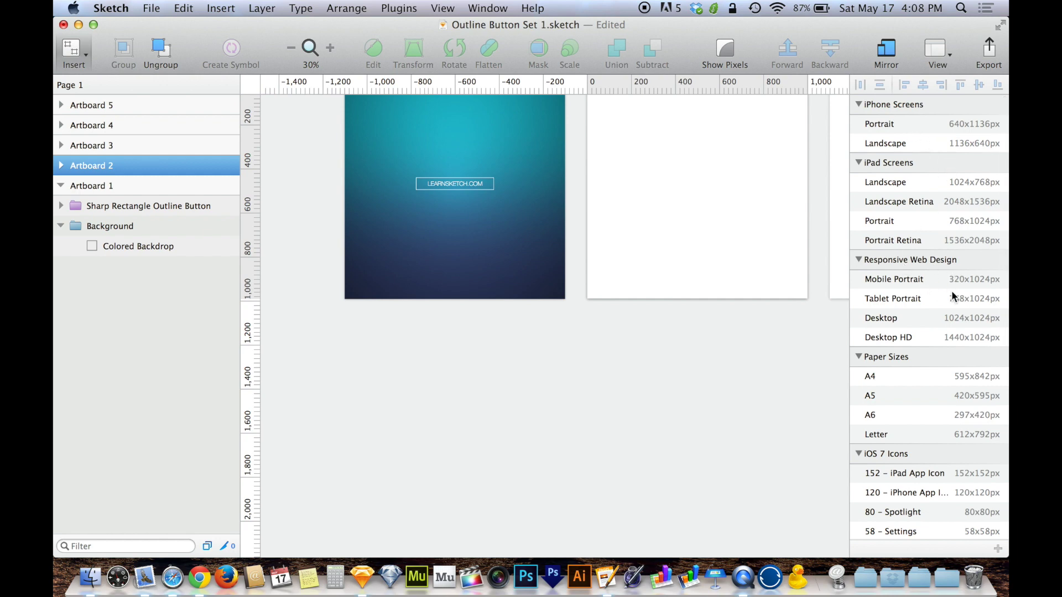
pyautogui.scroll(-4, 952, 294)
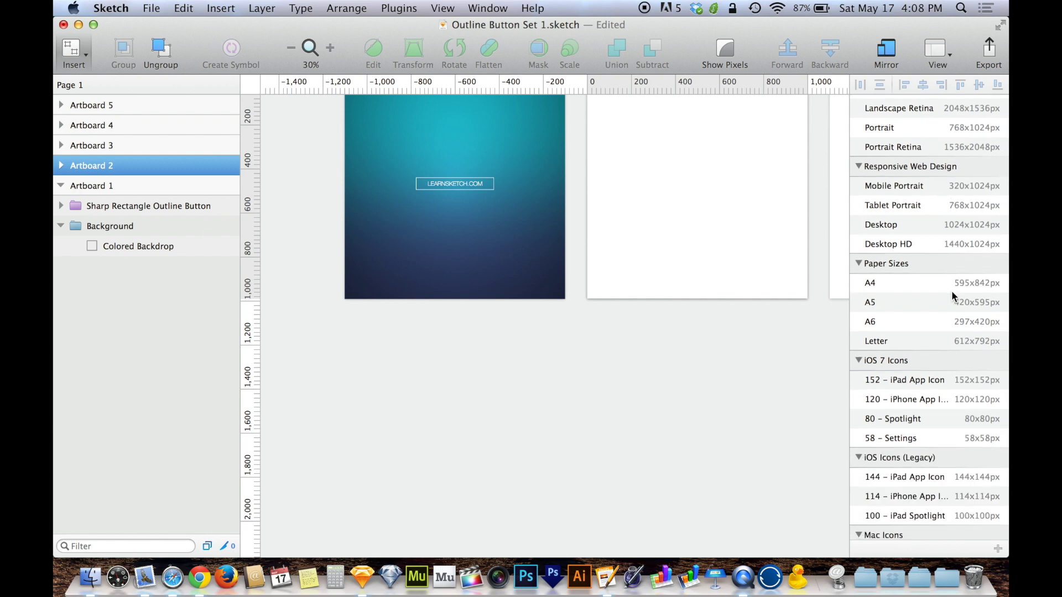
pyautogui.scroll(-8, 951, 296)
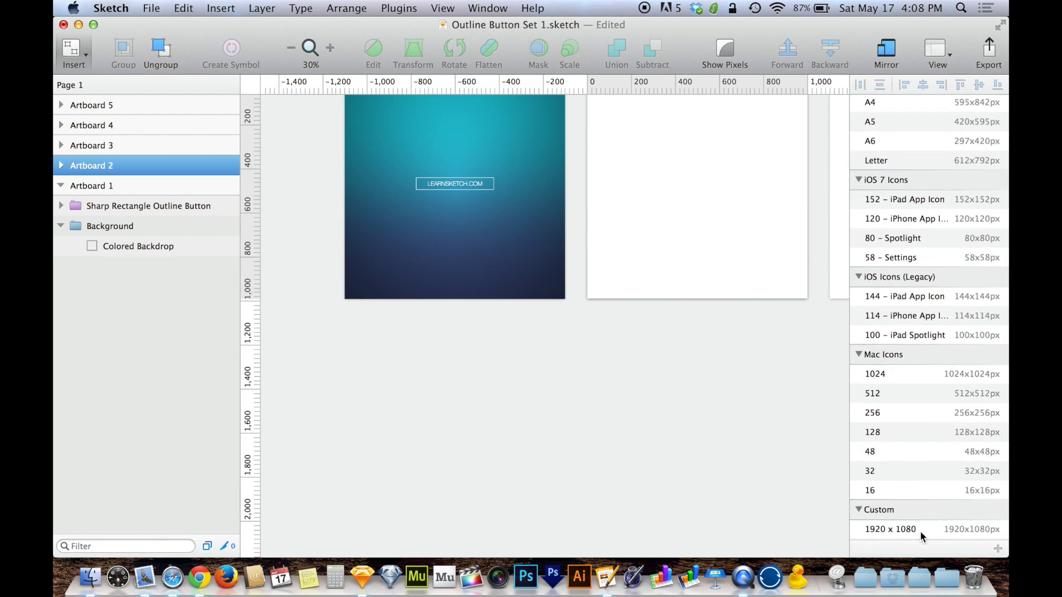
# Add a 1920 × 1080 artboard from the Custom preset, placed at x 6610 after Artboard 5.
pyautogui.click(997, 549)
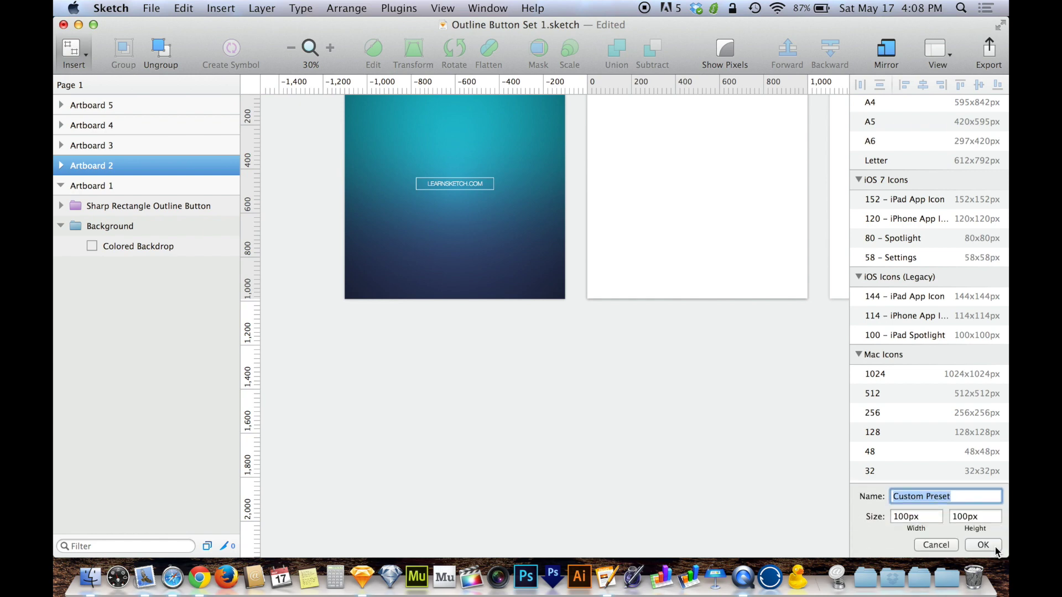
pyautogui.click(940, 545)
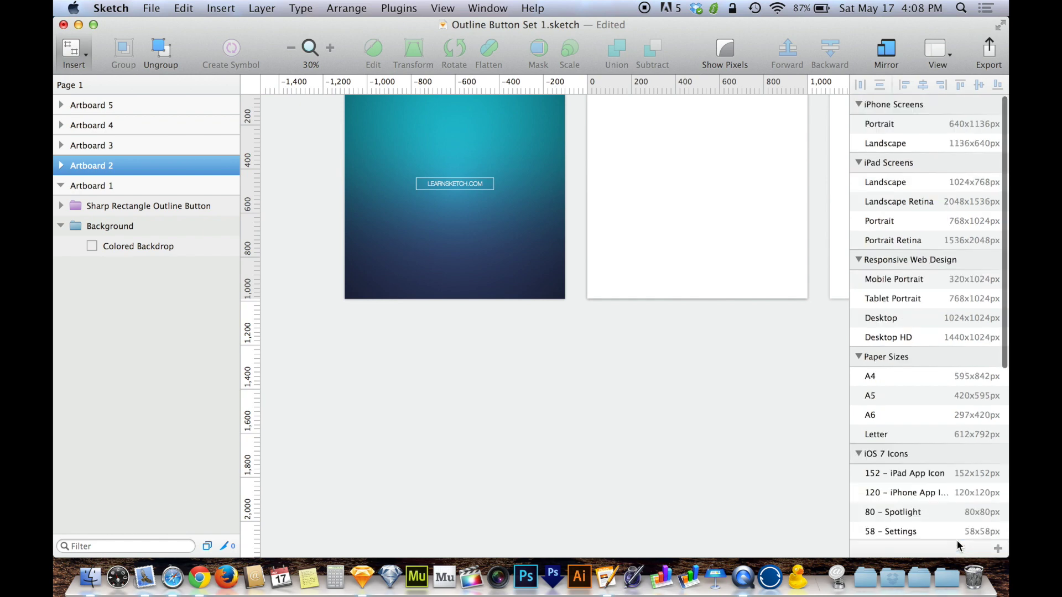
pyautogui.scroll(-5, 957, 531)
pyautogui.scroll(-3, 958, 531)
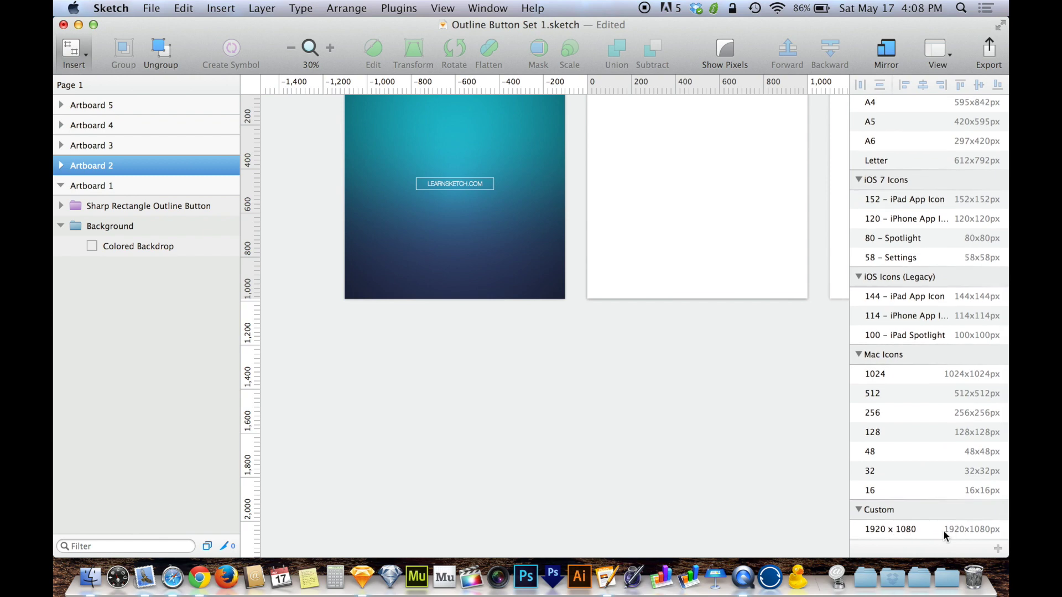
pyautogui.click(997, 548)
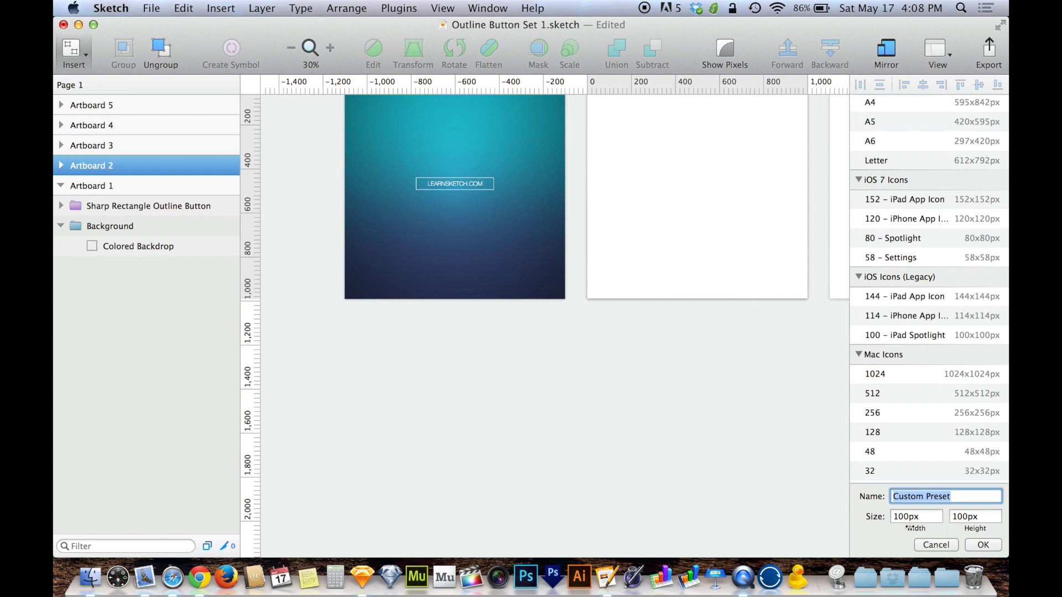
pyautogui.click(940, 545)
pyautogui.scroll(-10, 943, 516)
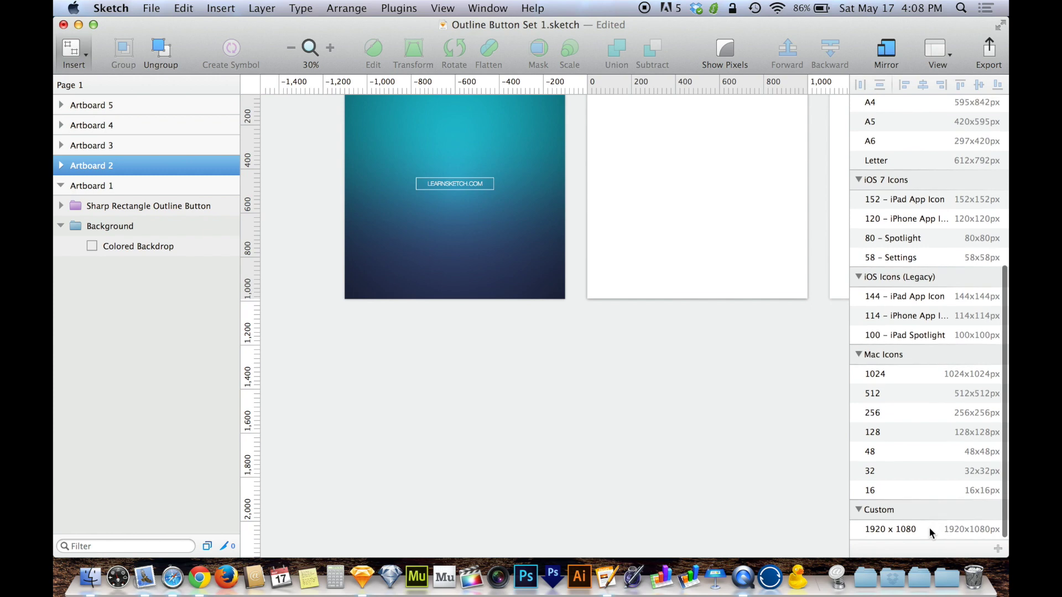
pyautogui.click(930, 530)
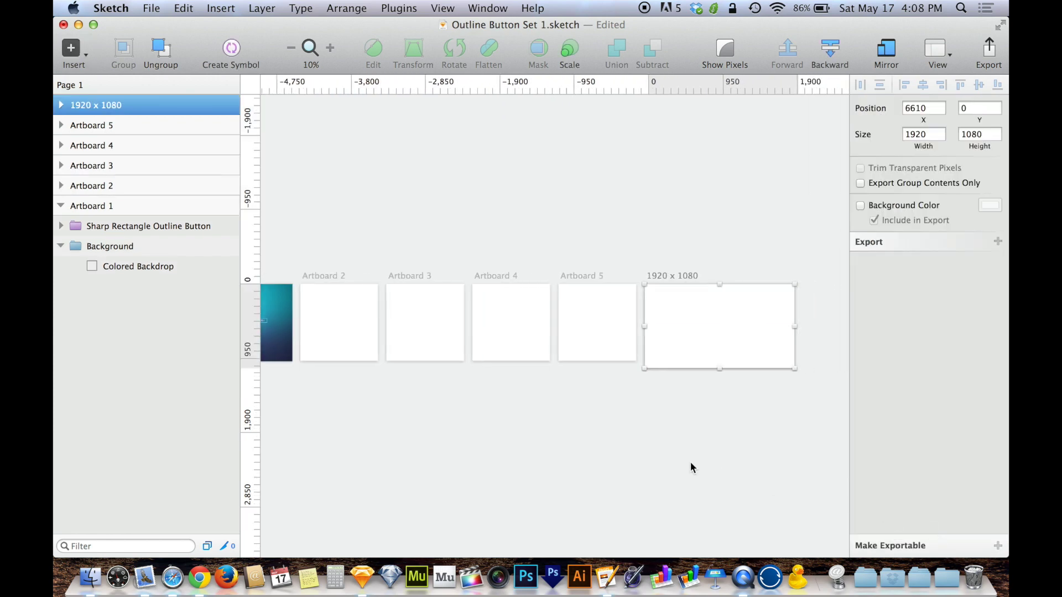
pyautogui.press('super+d')
pyautogui.press('super+d')
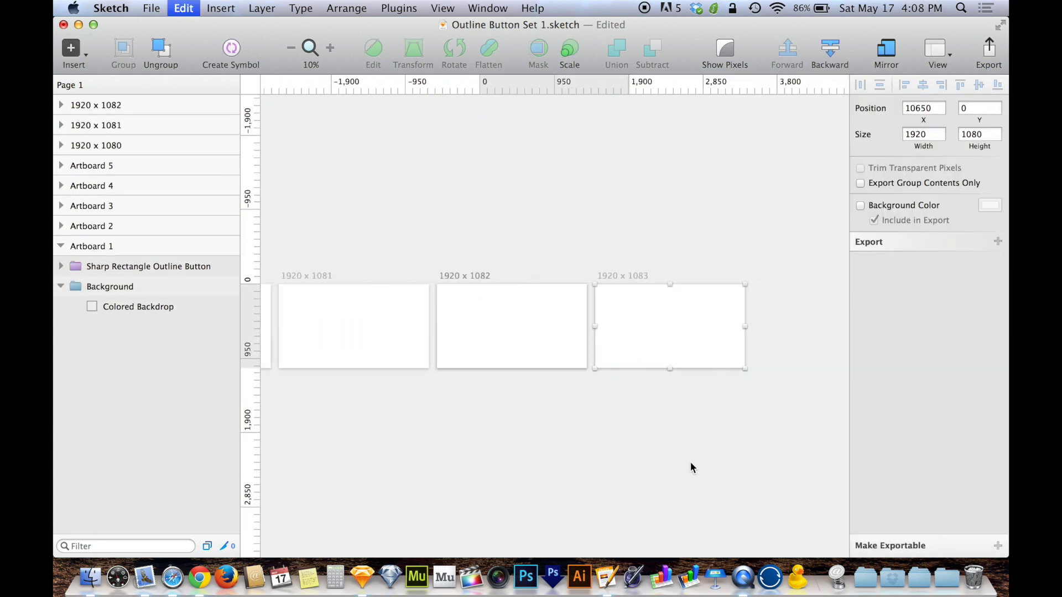
pyautogui.press('super+d')
pyautogui.press('super+d')
pyautogui.press('super+d')
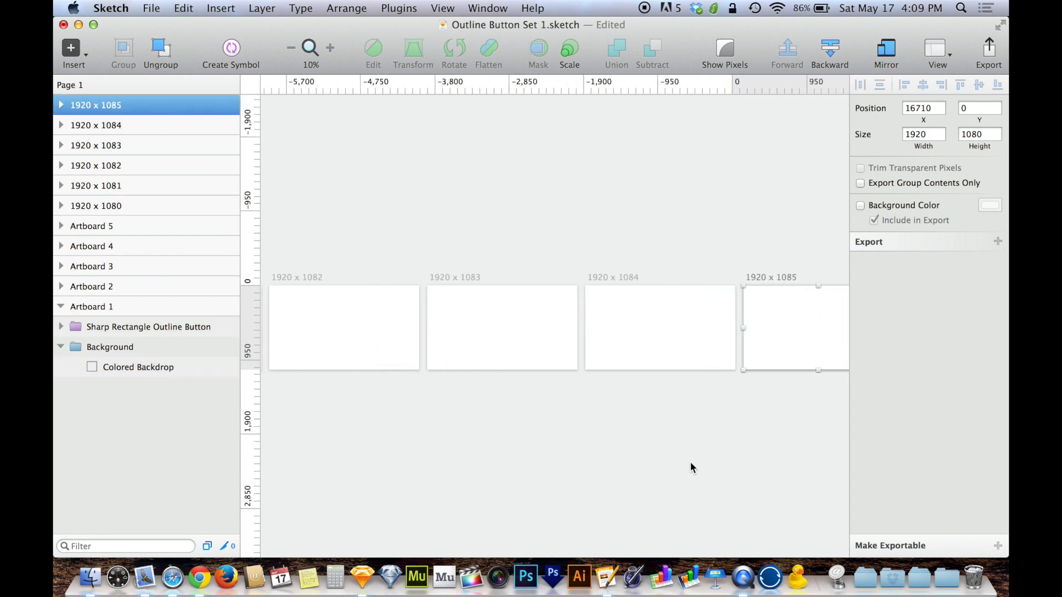
pyautogui.hscroll(-10, 689, 461)
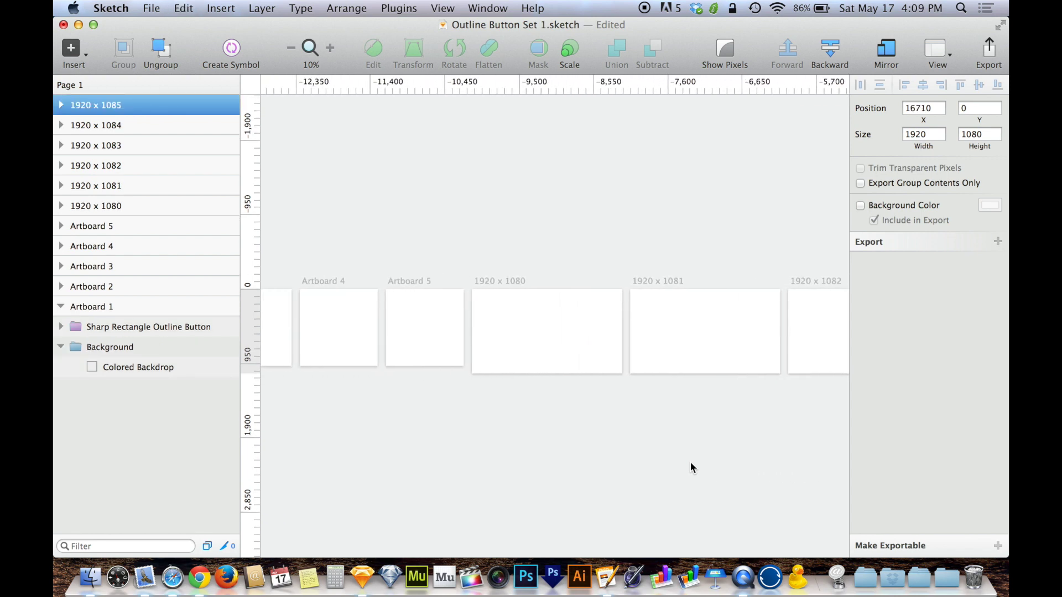
pyautogui.click(691, 357)
pyautogui.hscroll(3, 691, 362)
pyautogui.click(825, 324)
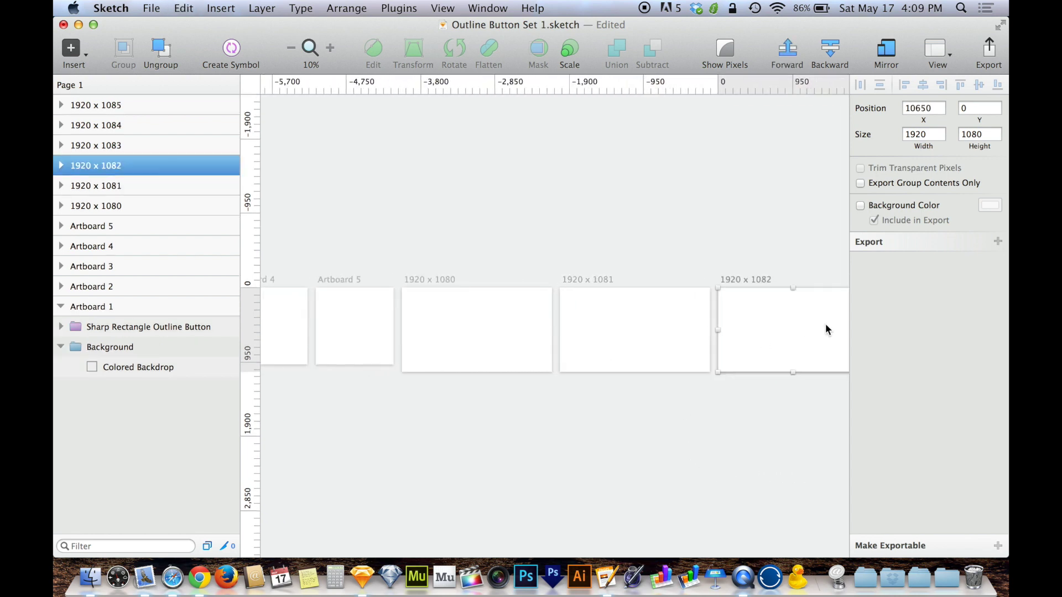
pyautogui.hscroll(3, 825, 330)
pyautogui.click(825, 330)
pyautogui.click(602, 340)
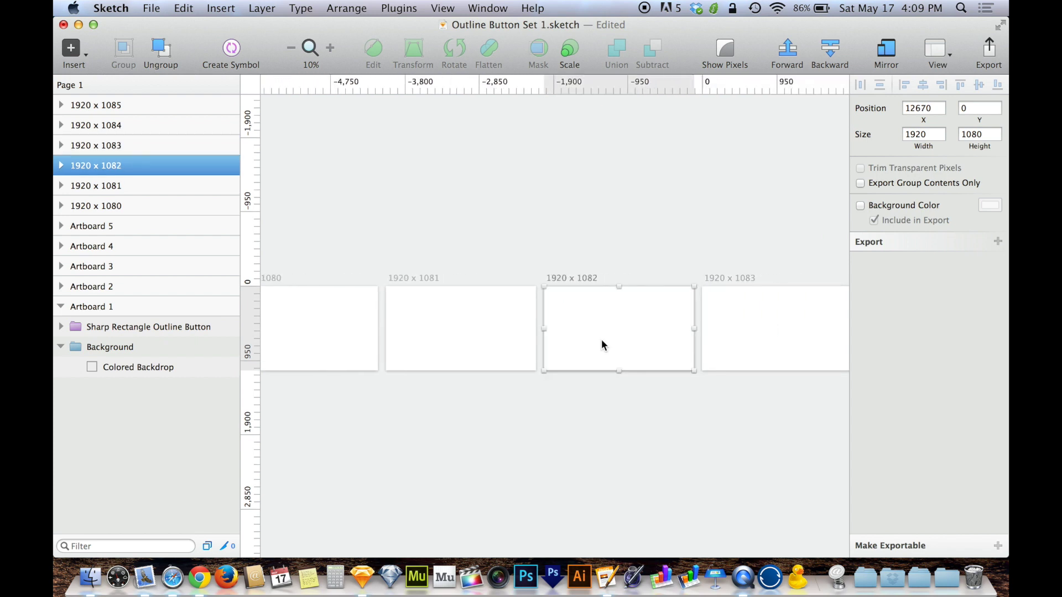
pyautogui.click(412, 365)
pyautogui.hscroll(-2, 413, 365)
pyautogui.click(737, 336)
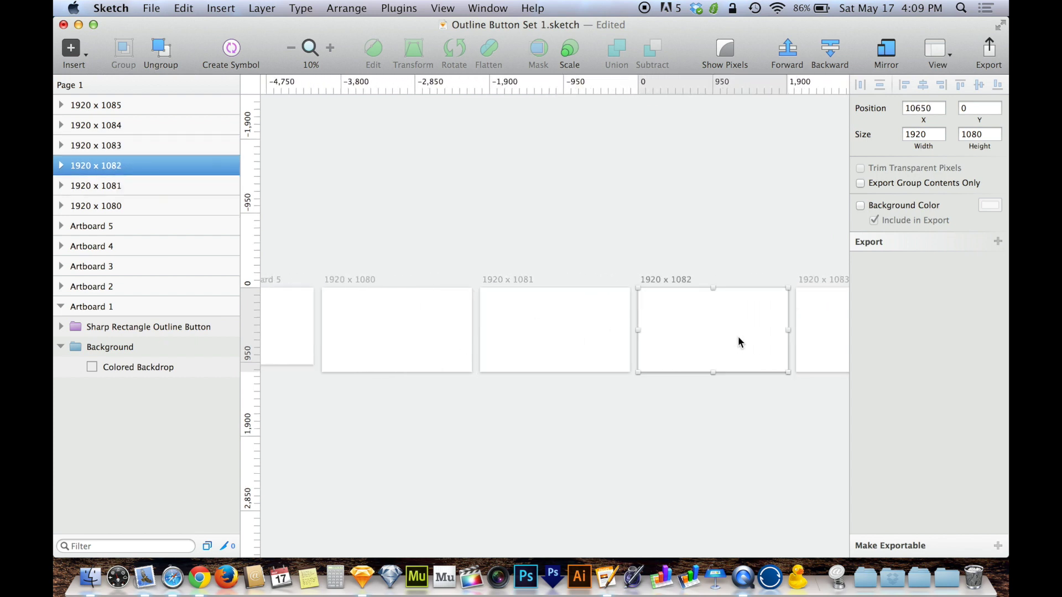
pyautogui.press('Delete')
pyautogui.click(590, 321)
pyautogui.press('Delete')
pyautogui.hscroll(2, 590, 321)
pyautogui.hscroll(3, 591, 325)
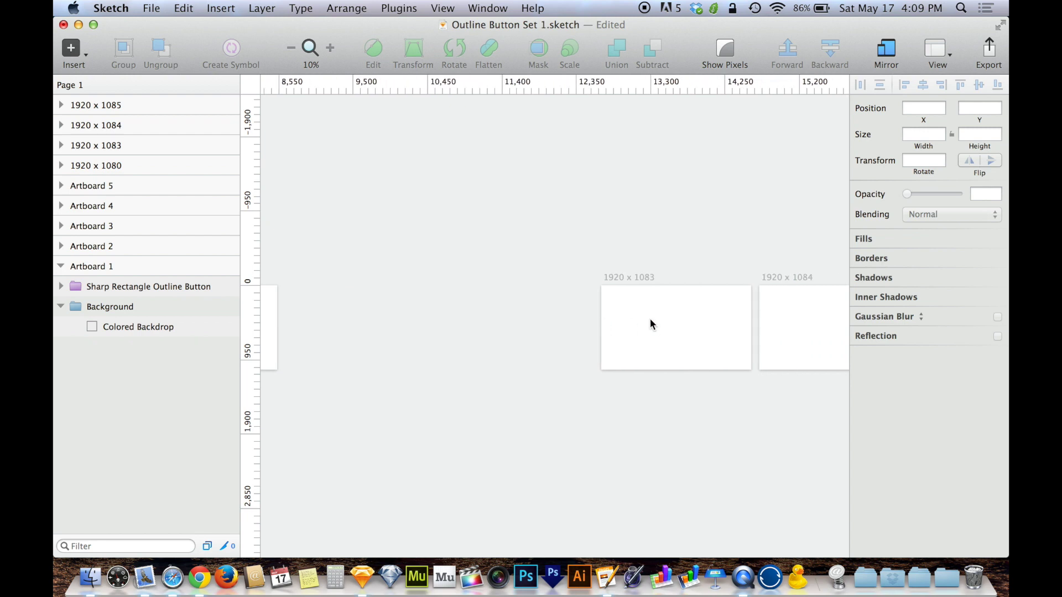
pyautogui.click(649, 323)
pyautogui.press('Delete')
pyautogui.click(770, 310)
pyautogui.press('Delete')
pyautogui.hscroll(5, 772, 312)
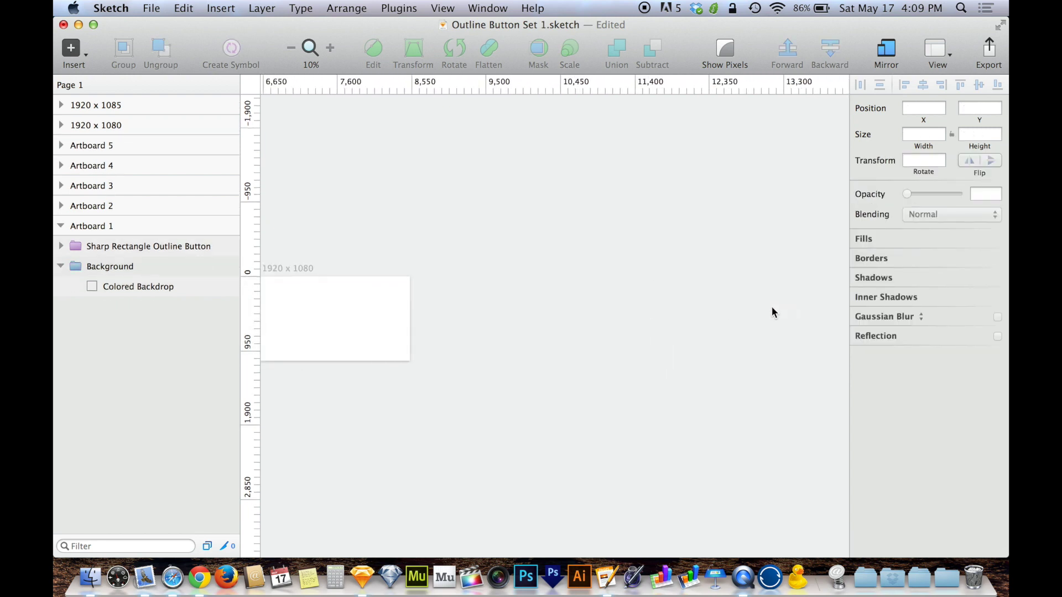
pyautogui.hscroll(-3, 772, 312)
pyautogui.click(562, 330)
pyautogui.press('Delete')
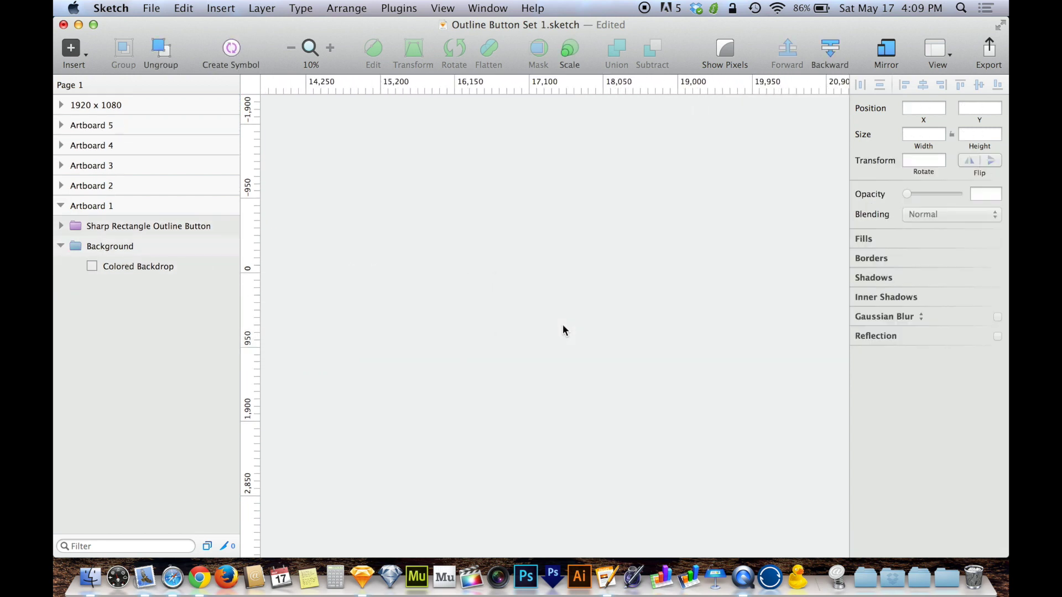
pyautogui.hscroll(-10, 562, 326)
# Move the 1920 × 1080 artboard below the row and shift Artboards 2 and 1 left.
pyautogui.moveTo(481, 267); pyautogui.dragTo(595, 367)
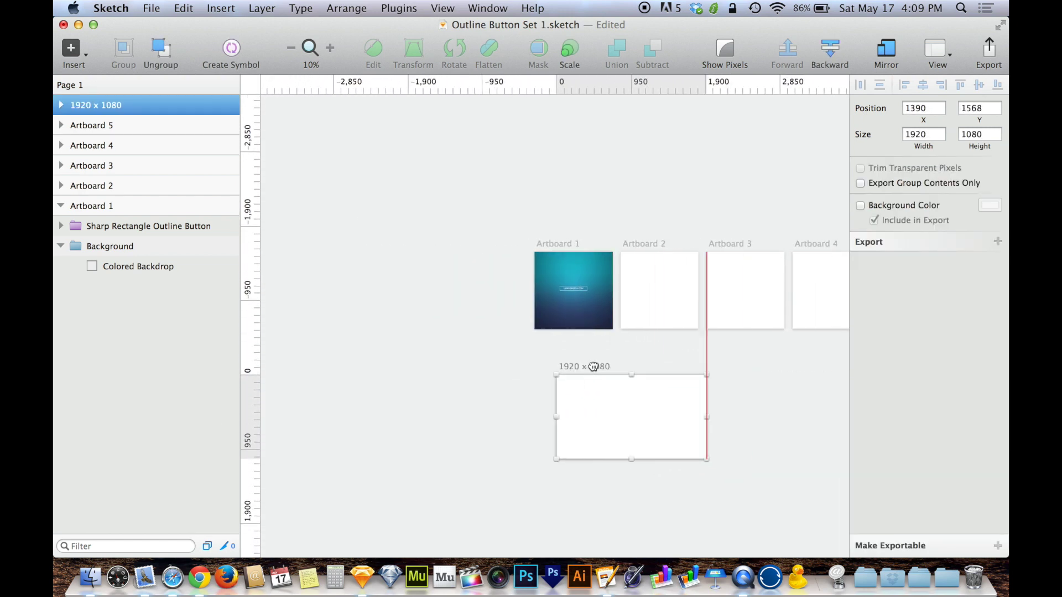
pyautogui.moveTo(563, 244); pyautogui.dragTo(444, 243)
pyautogui.moveTo(621, 243); pyautogui.dragTo(559, 244)
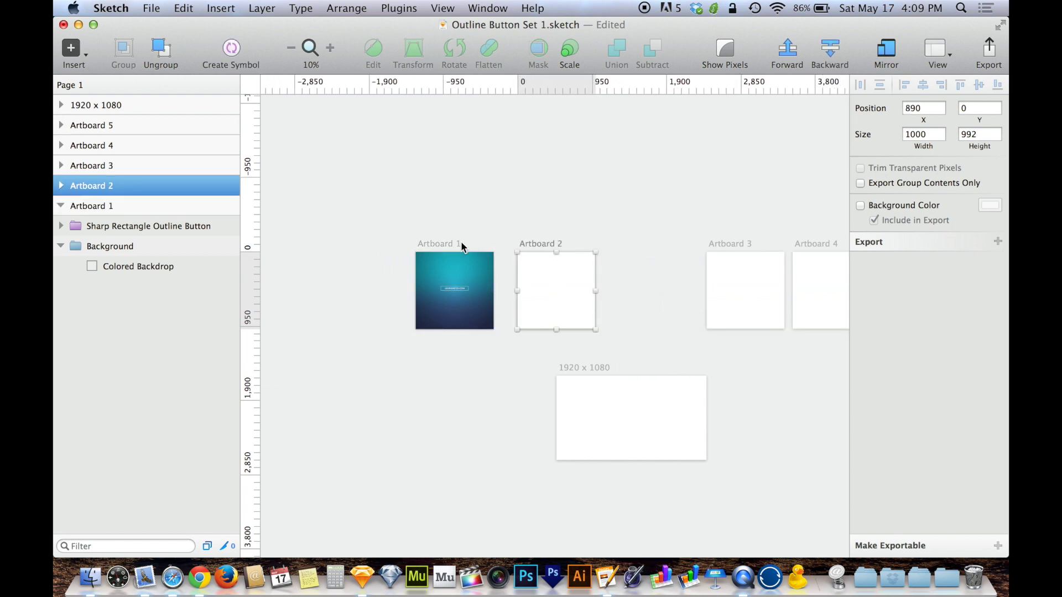
pyautogui.moveTo(460, 242); pyautogui.dragTo(441, 247)
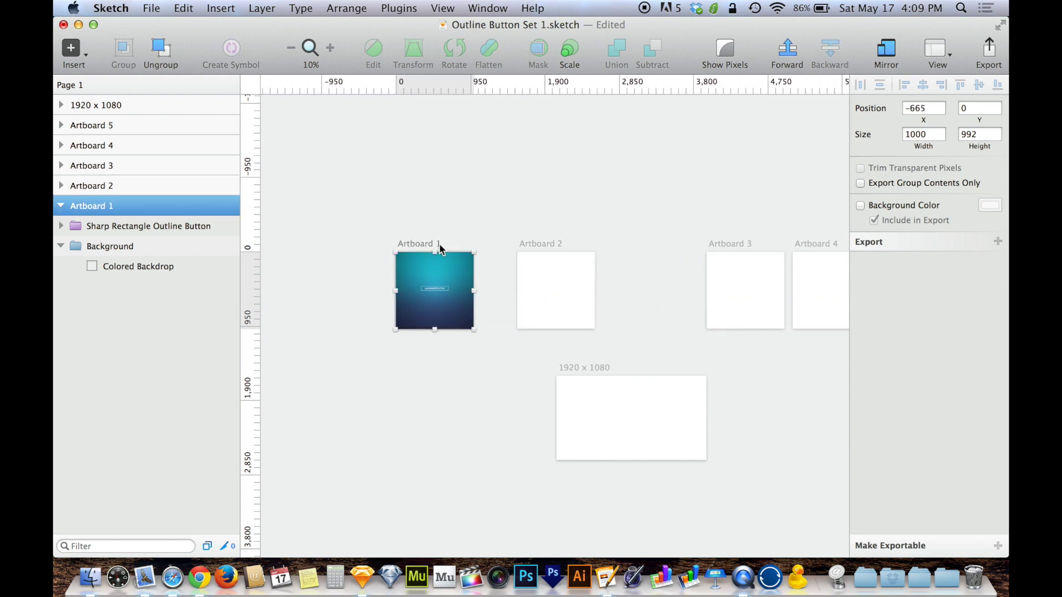
# Widen Artboard 2 slightly to the right.
pyautogui.click(559, 268)
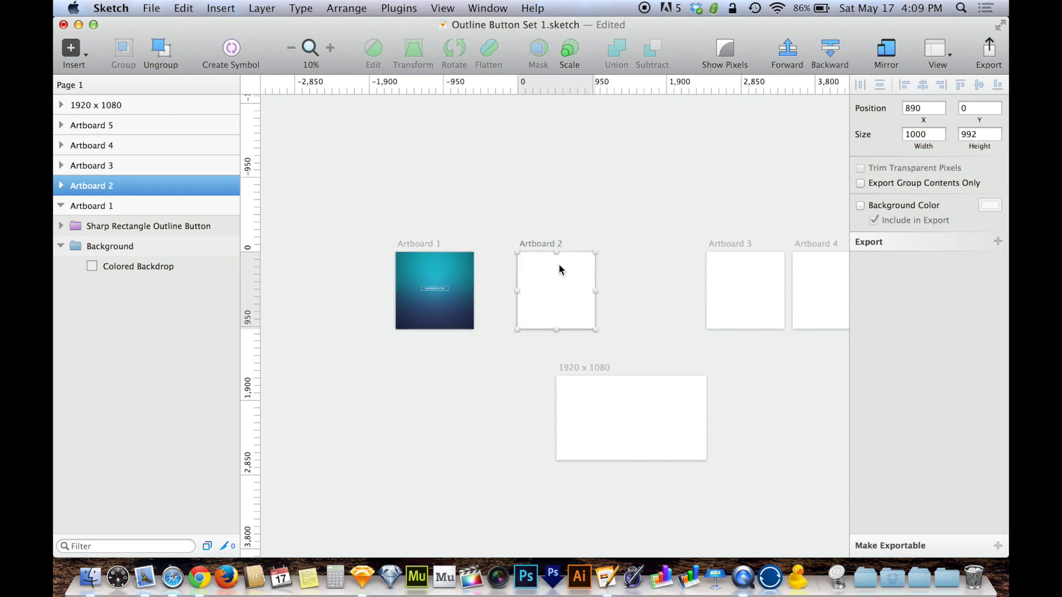
pyautogui.click(744, 279)
pyautogui.click(575, 319)
pyautogui.moveTo(596, 332); pyautogui.dragTo(603, 339)
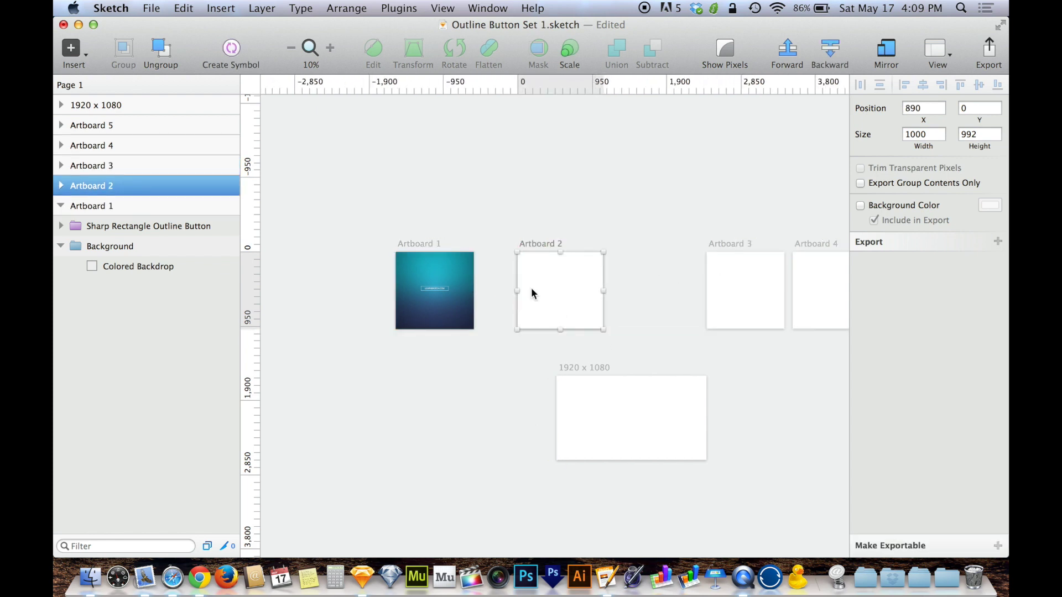
# Option-drag Artboard 1 left to duplicate it as Artboard 6 at x −2121.
pyautogui.click(425, 243)
pyautogui.moveTo(425, 243); pyautogui.dragTo(311, 249)
pyautogui.hscroll(-3, 505, 410)
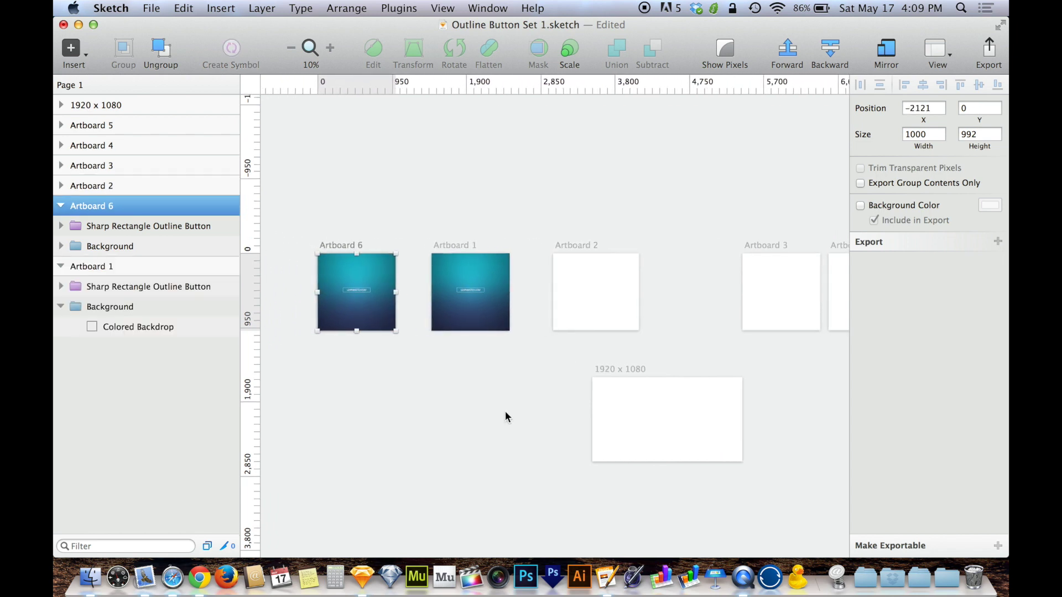